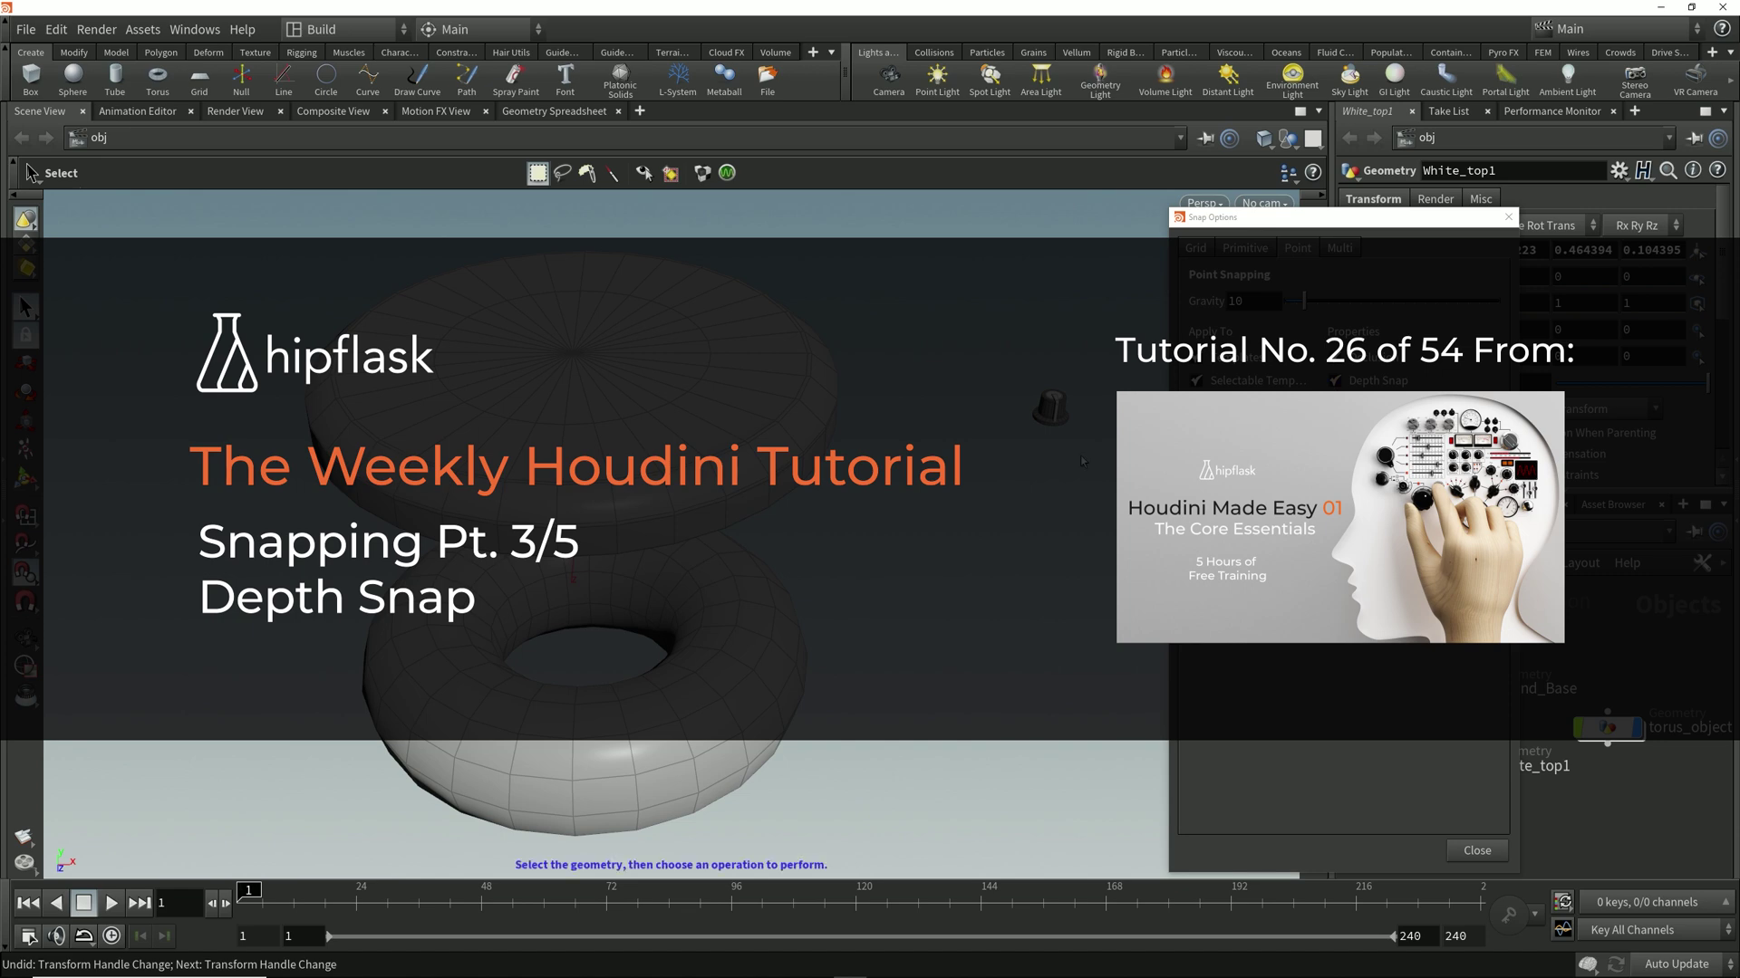
Step: Move the small White_top1 object onto the centre point of the disc's top surface using point snapping
click(1049, 408)
key(t)
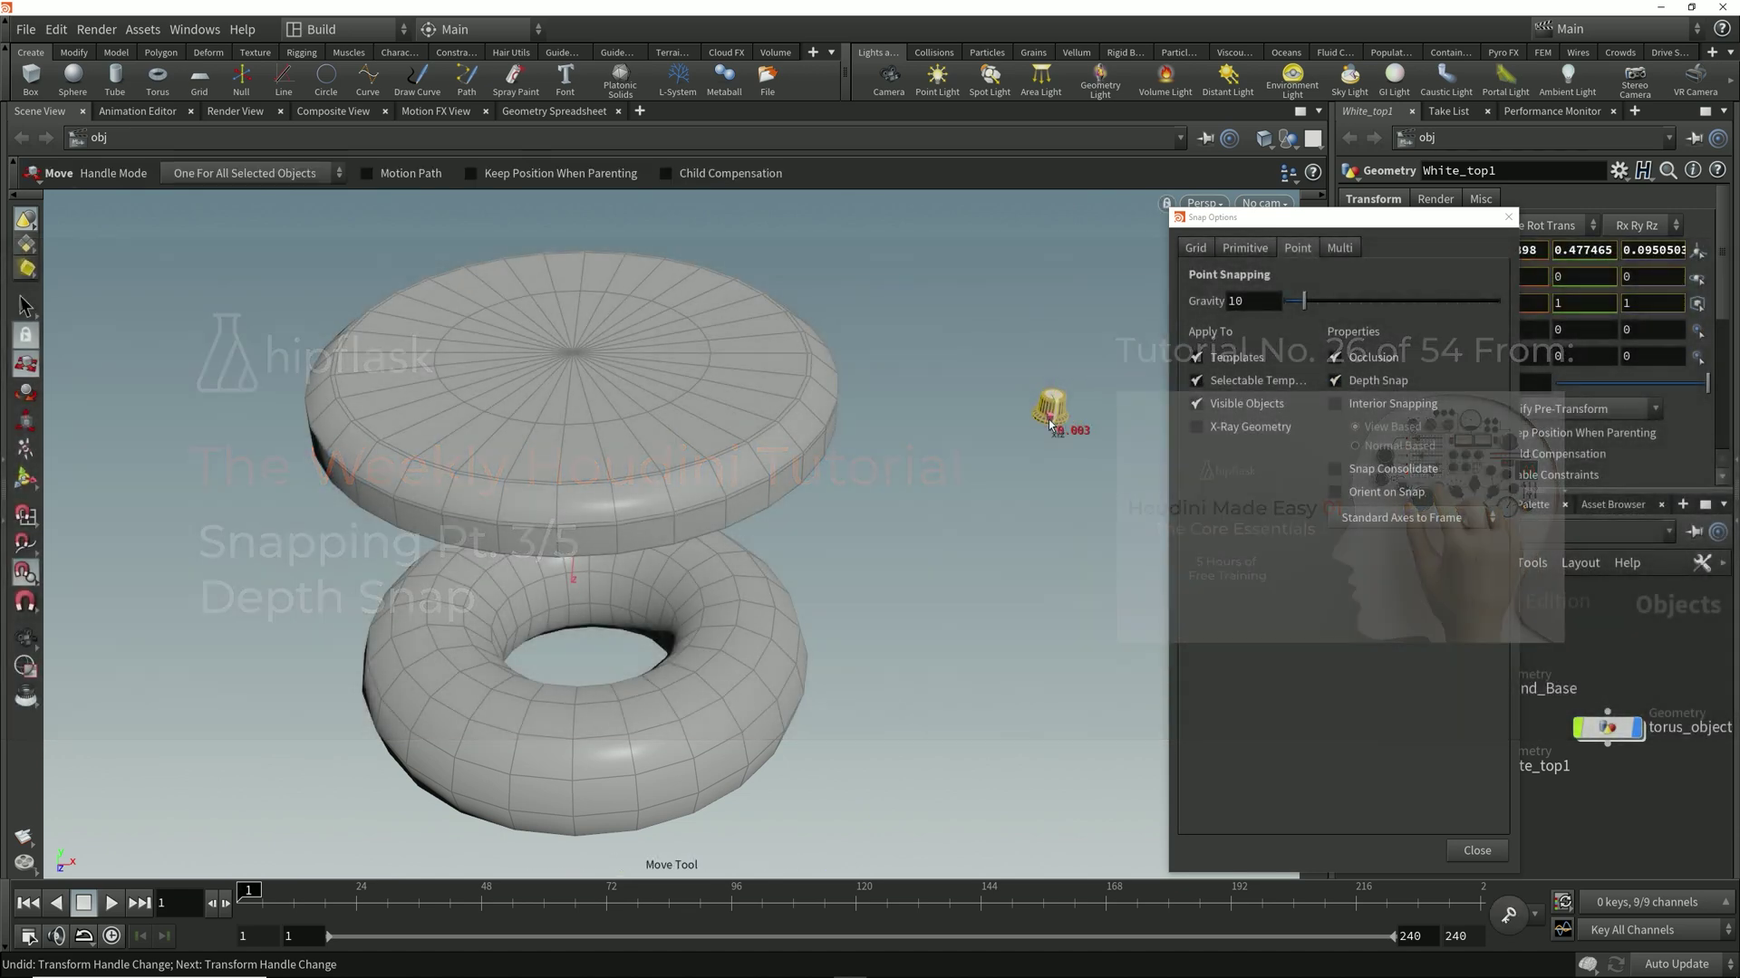
drag(1051, 413, 578, 364)
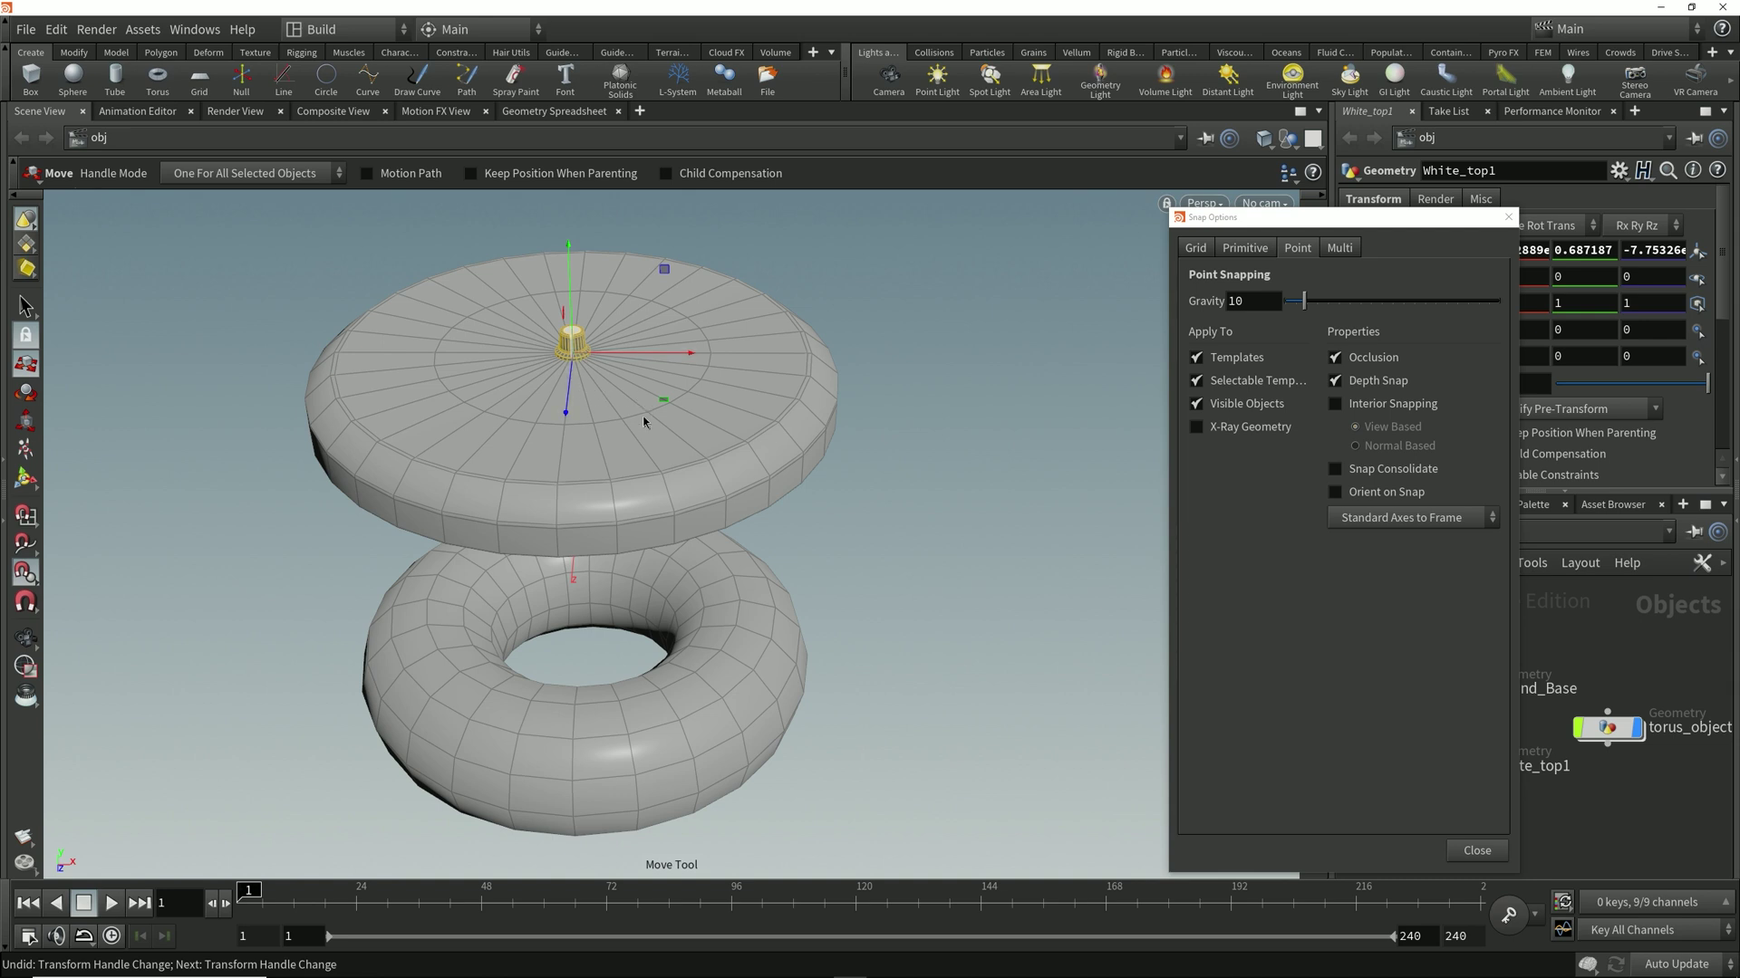
Step: Turn off Depth Snap for point snapping and move the small object from the disc down beside the torus
mouse_move(643, 422)
alt+mouse_down()
mouse_move(584, 377)
mouse_move(652, 395)
alt+mouse_up()
alt+middle_drag(656, 394, 704, 403)
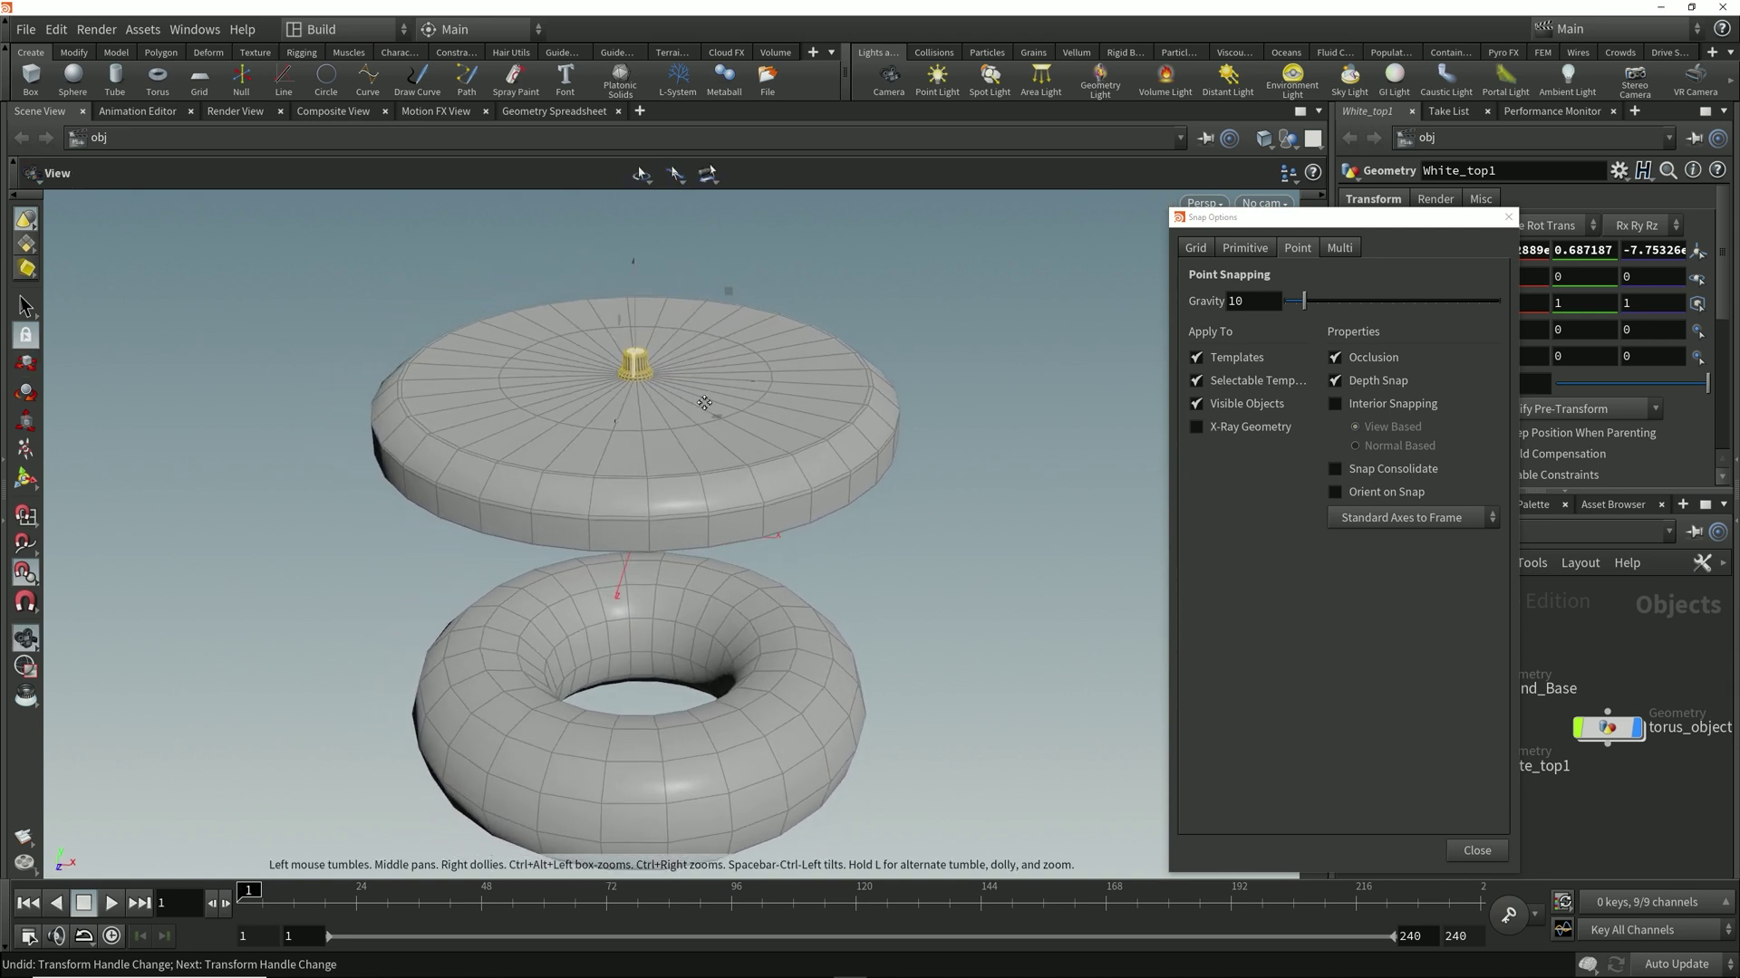
drag(704, 402, 761, 398)
key(t)
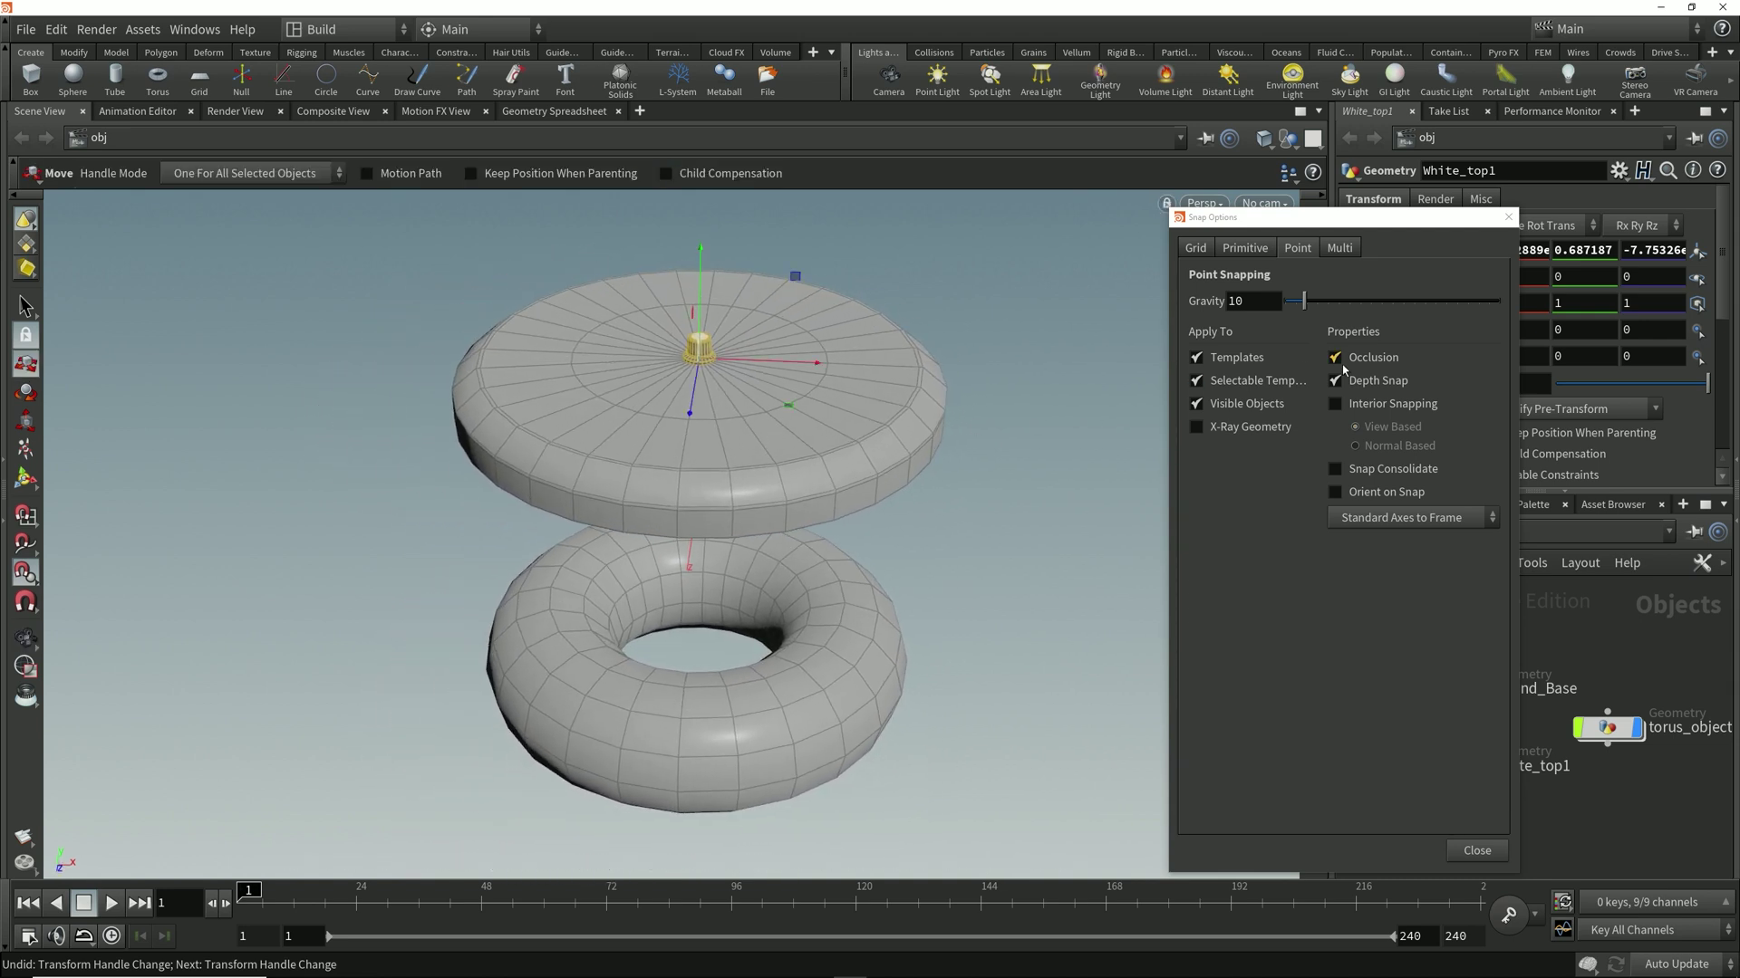
click(1336, 381)
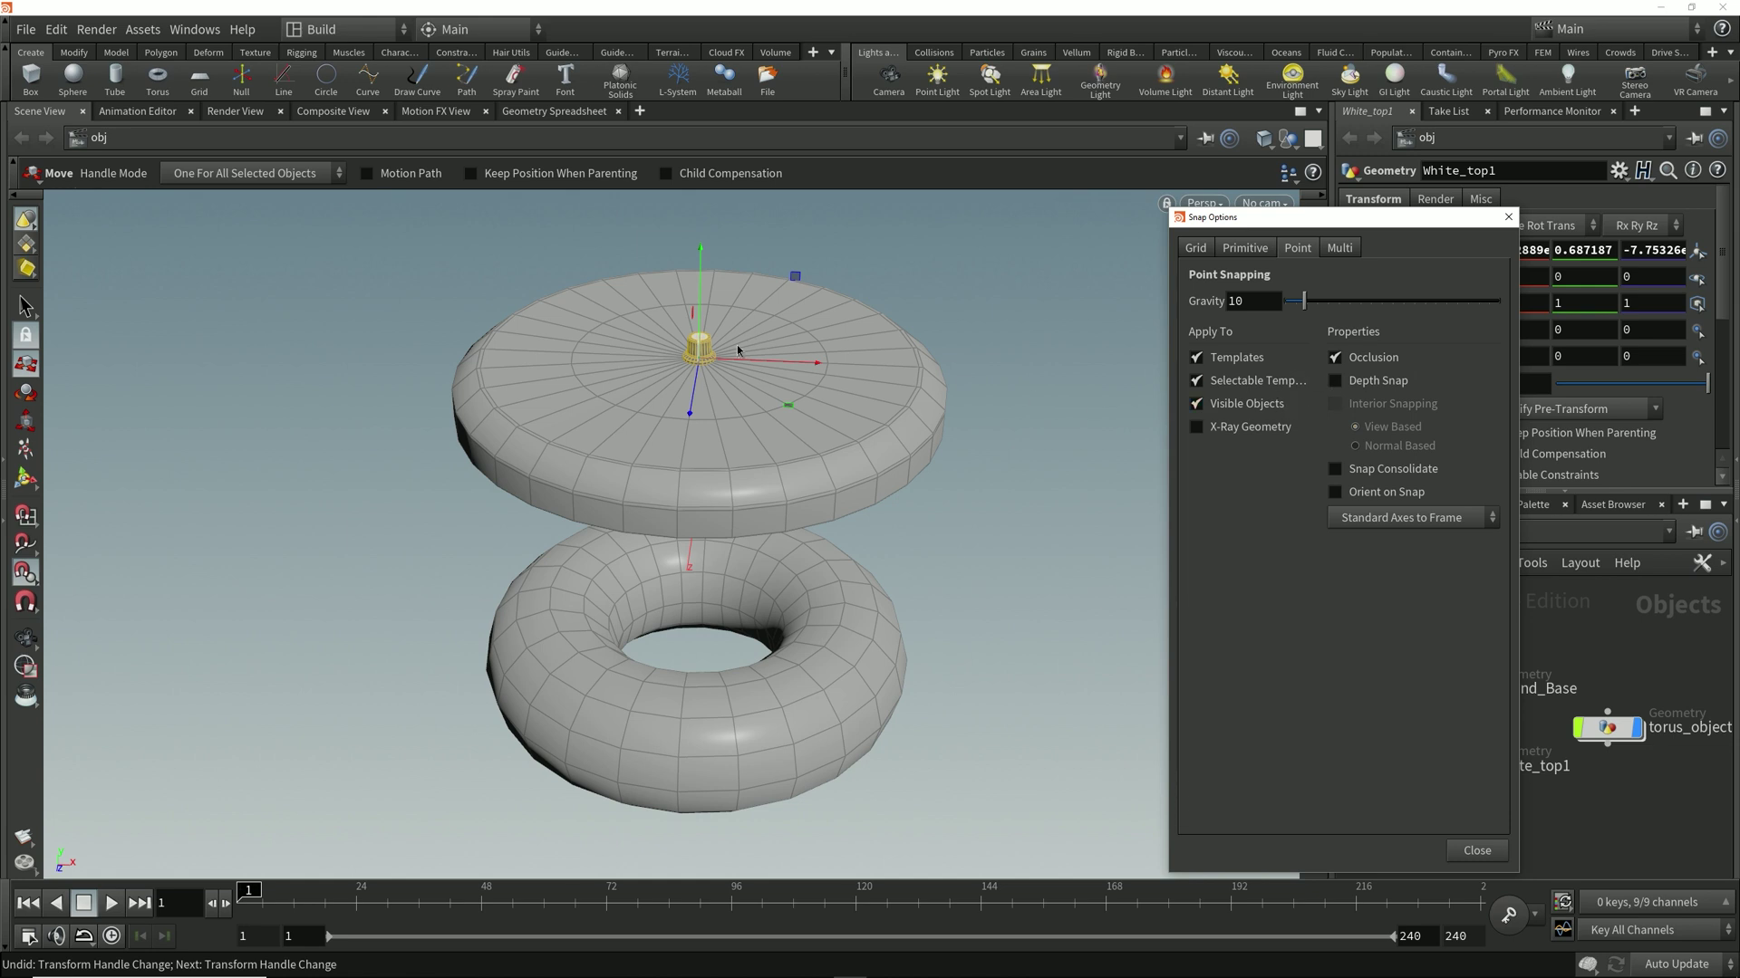
drag(699, 348, 844, 614)
Step: Move the small object sideways so it lines up with a point on the torus while Depth Snap is off
mouse_move(938, 661)
alt+mouse_down()
mouse_move(949, 602)
mouse_move(952, 637)
alt+mouse_up()
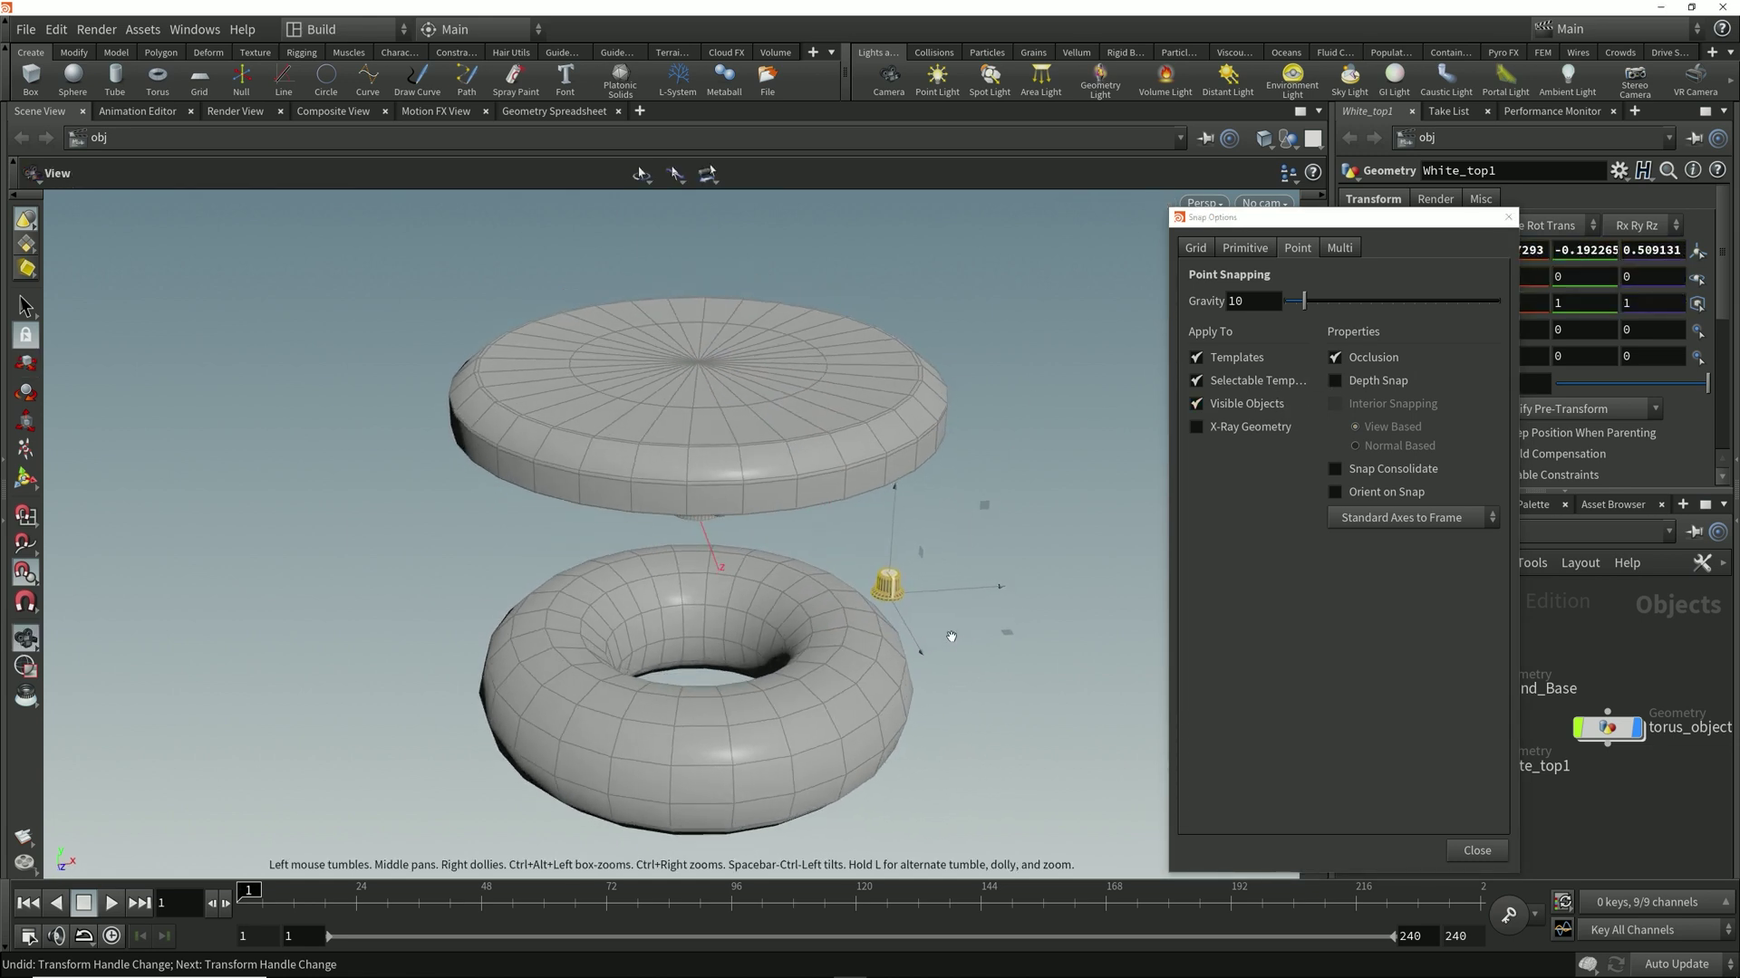
key(t)
drag(888, 588, 795, 621)
key(t)
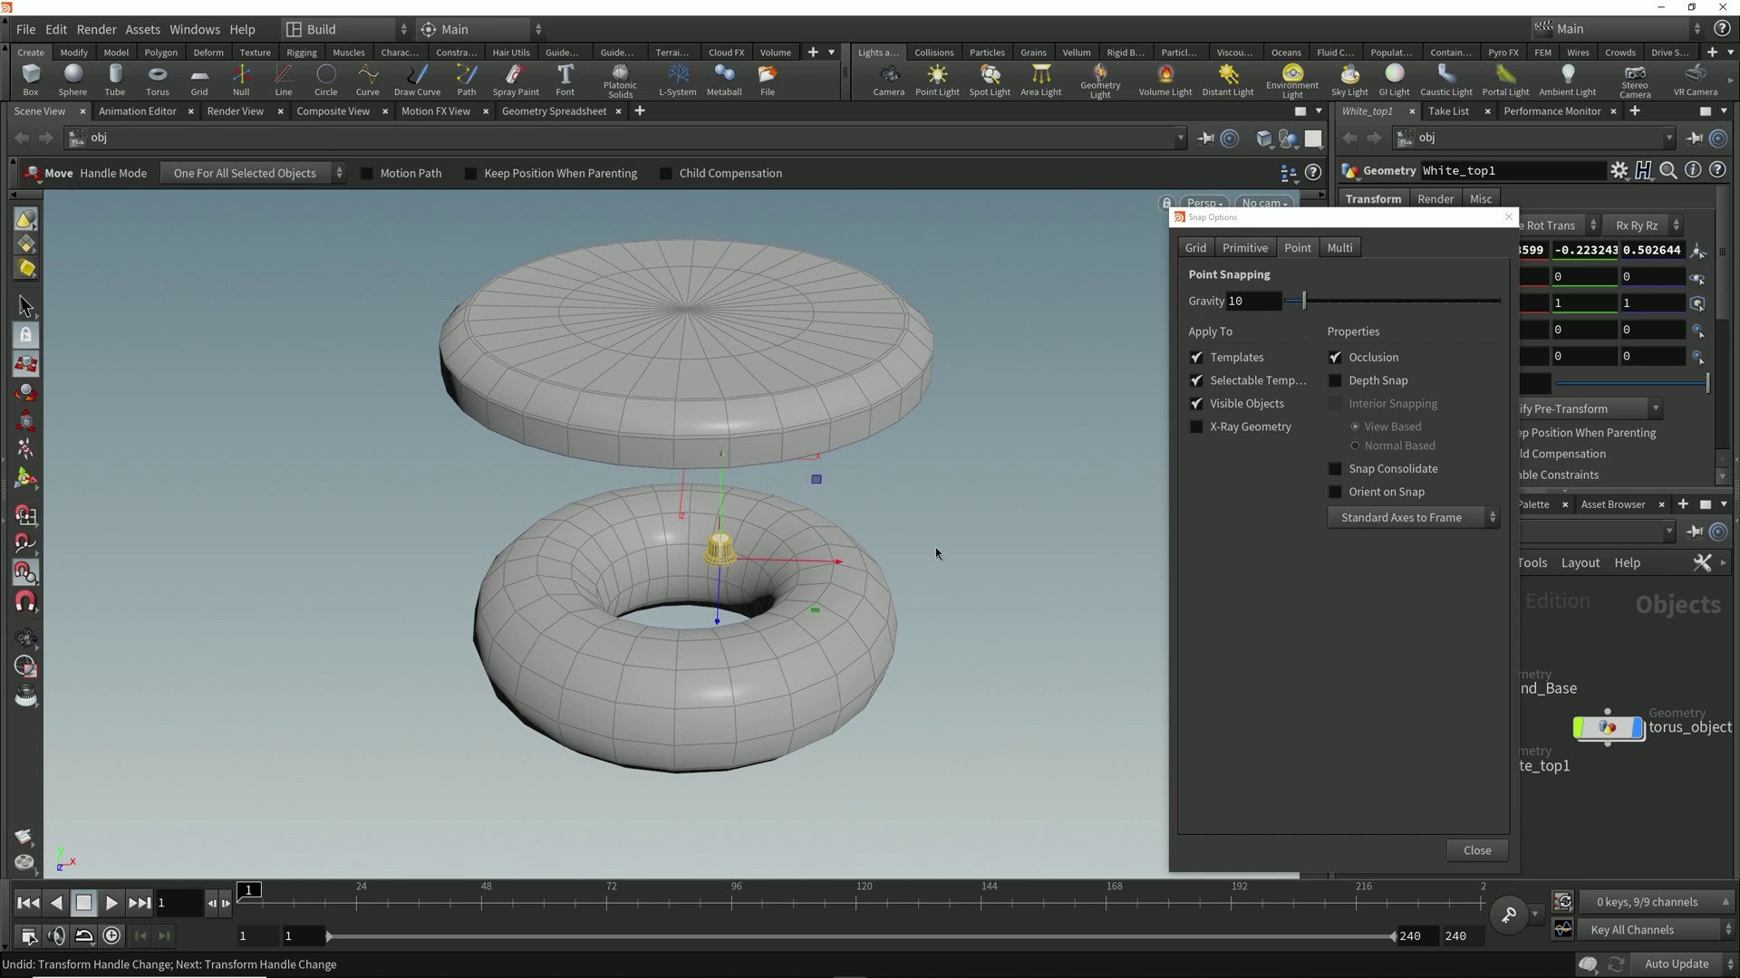
Step: Move the Snap Options window clear of the viewport and examine the small object's position relative to the torus from several angles
drag(1304, 220, 1498, 159)
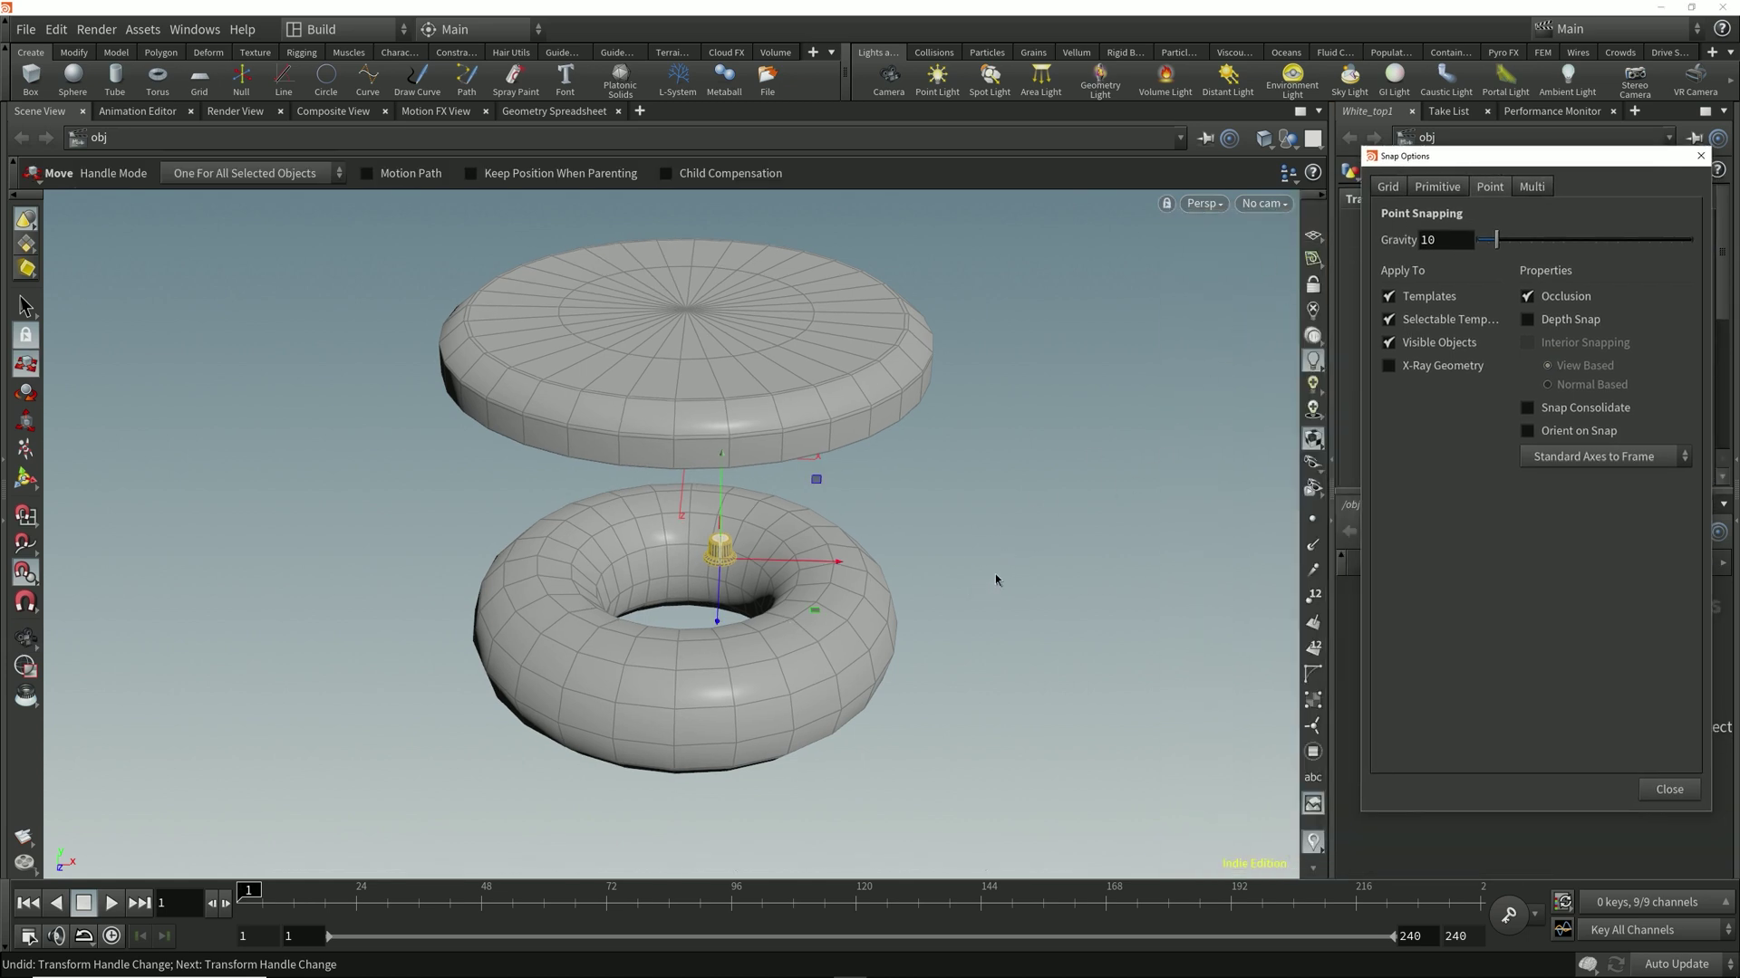
drag(933, 614, 592, 481)
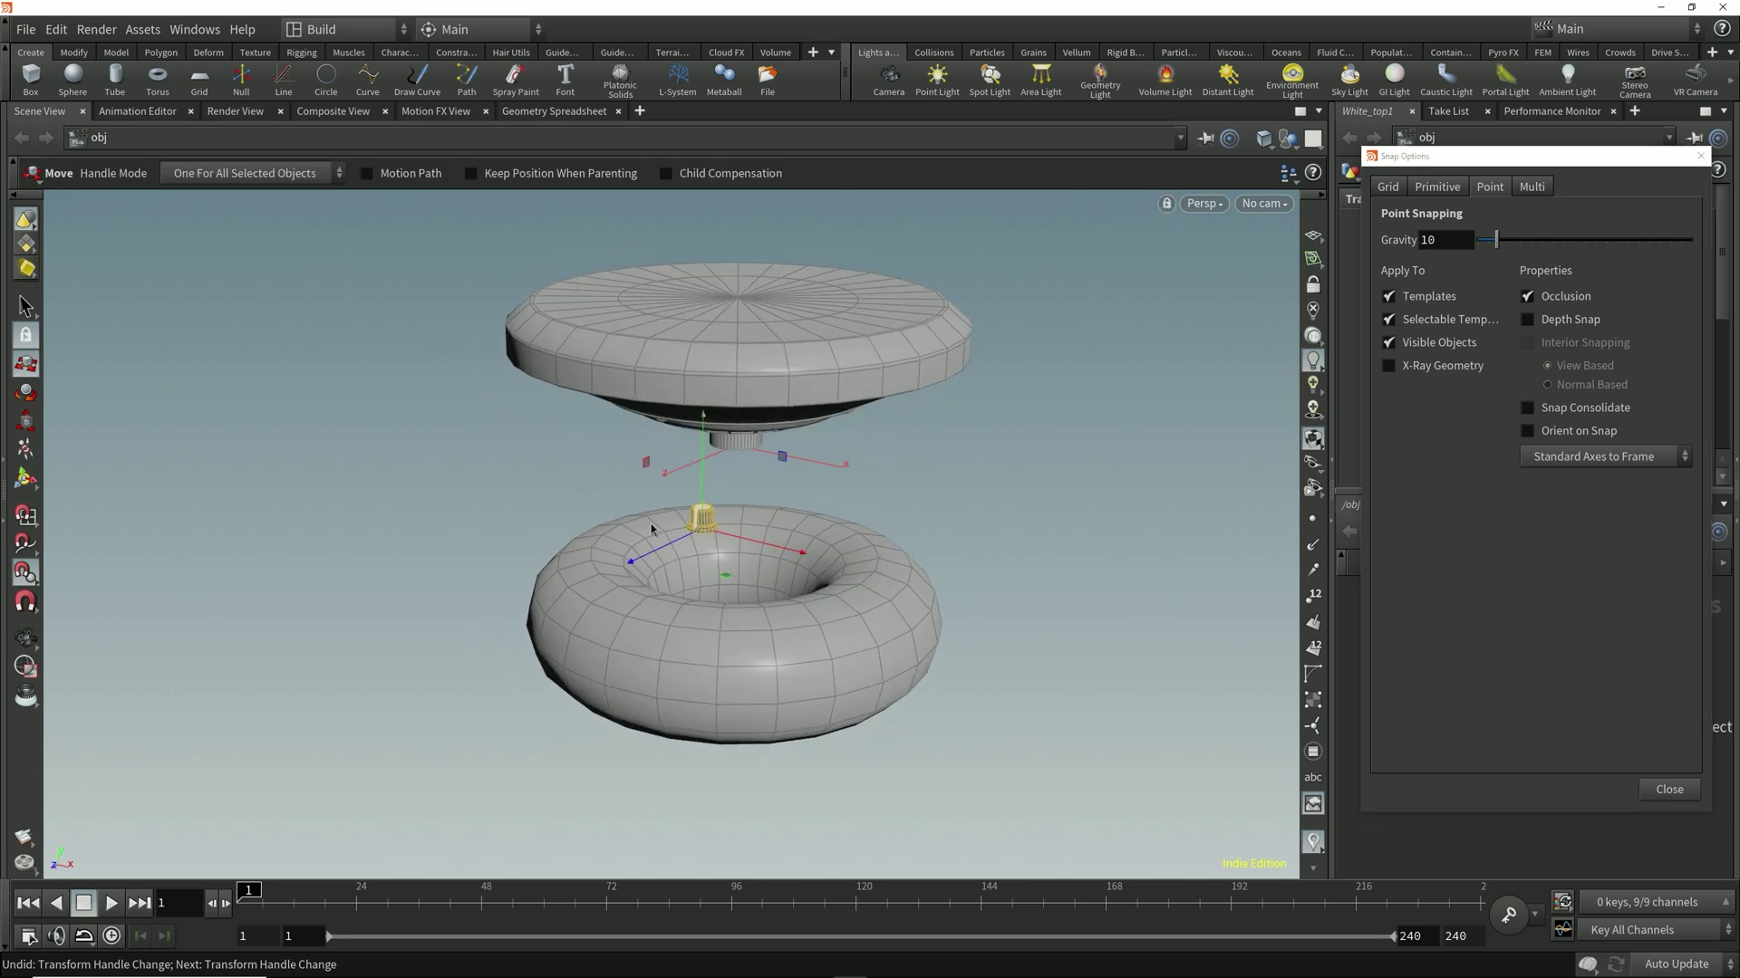
drag(672, 541, 932, 523)
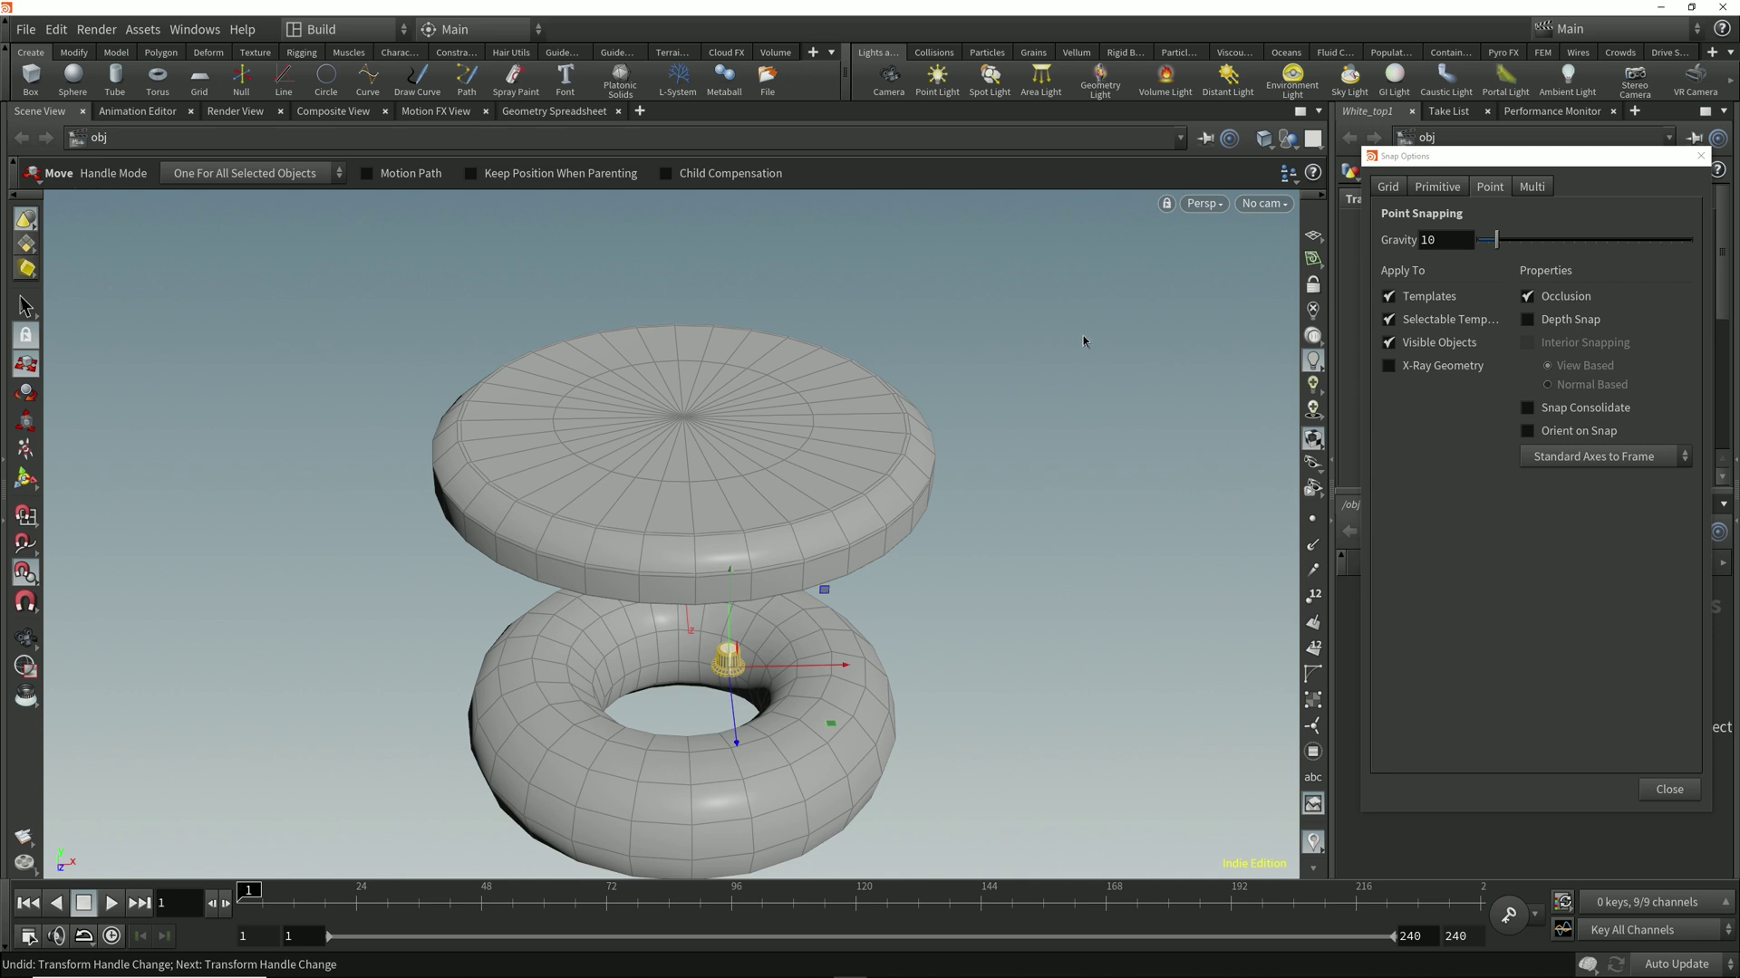
key(Escape)
mouse_move(951, 544)
mouse_down()
mouse_move(970, 492)
mouse_move(964, 548)
mouse_up()
key(t)
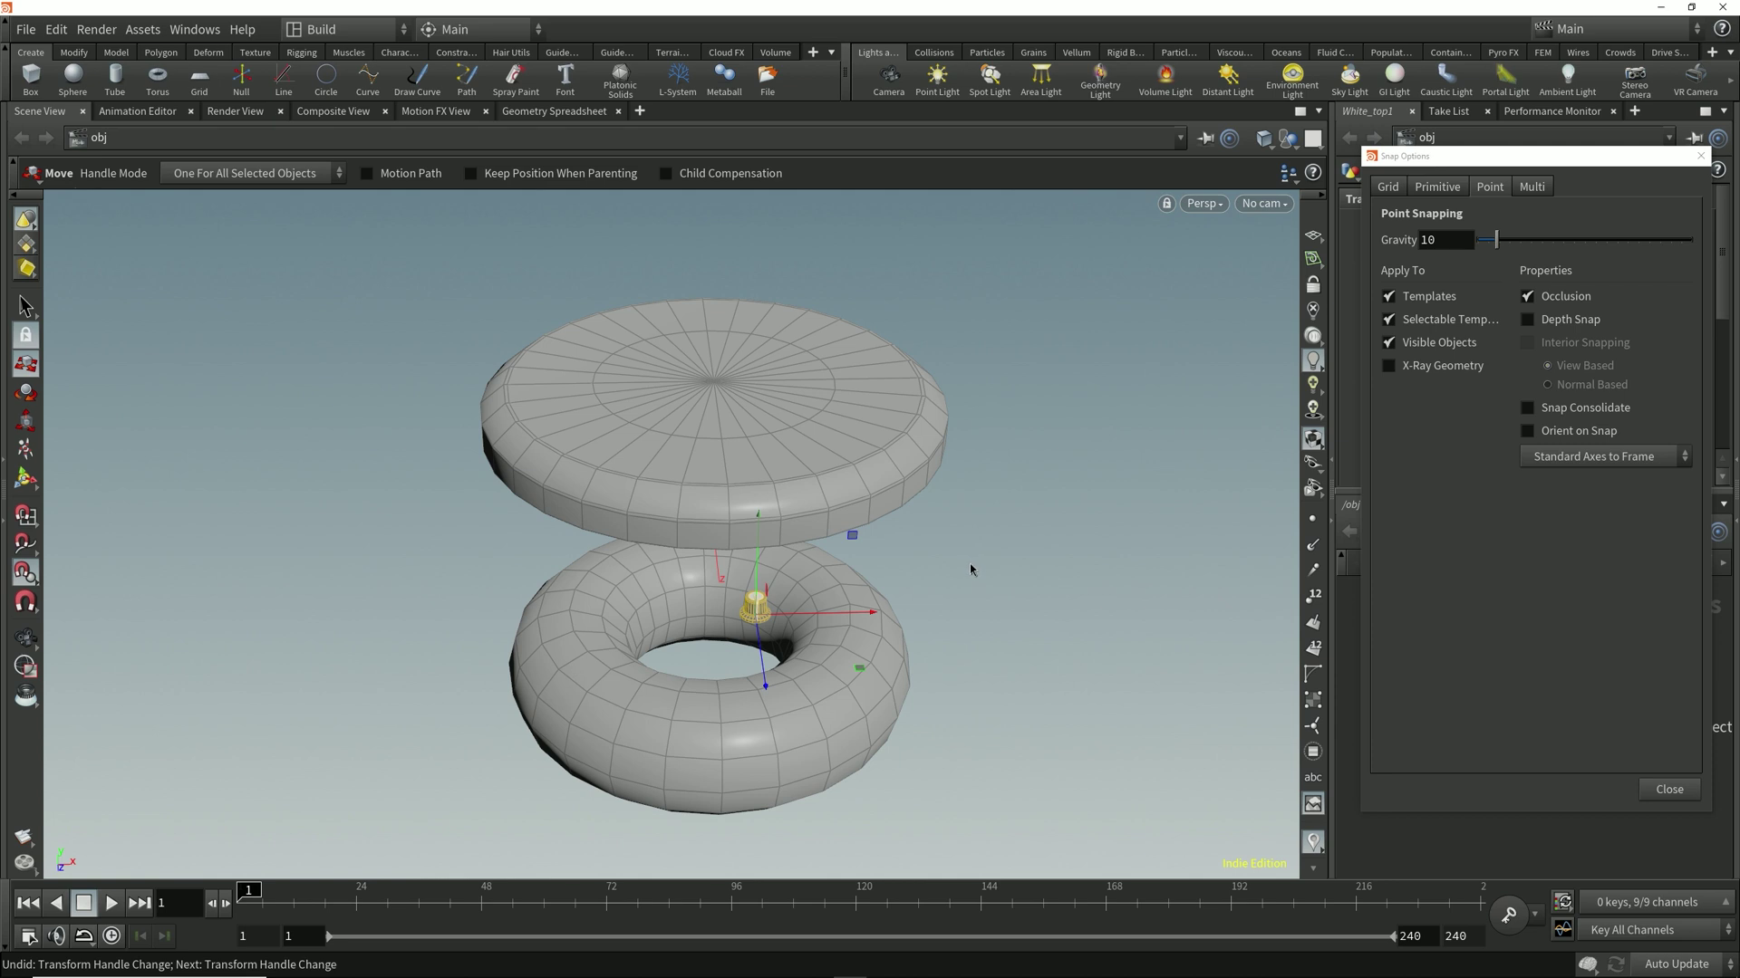
Step: Show two views side by side and raise the small object above the disc along the Y axis
key(ctrl+2)
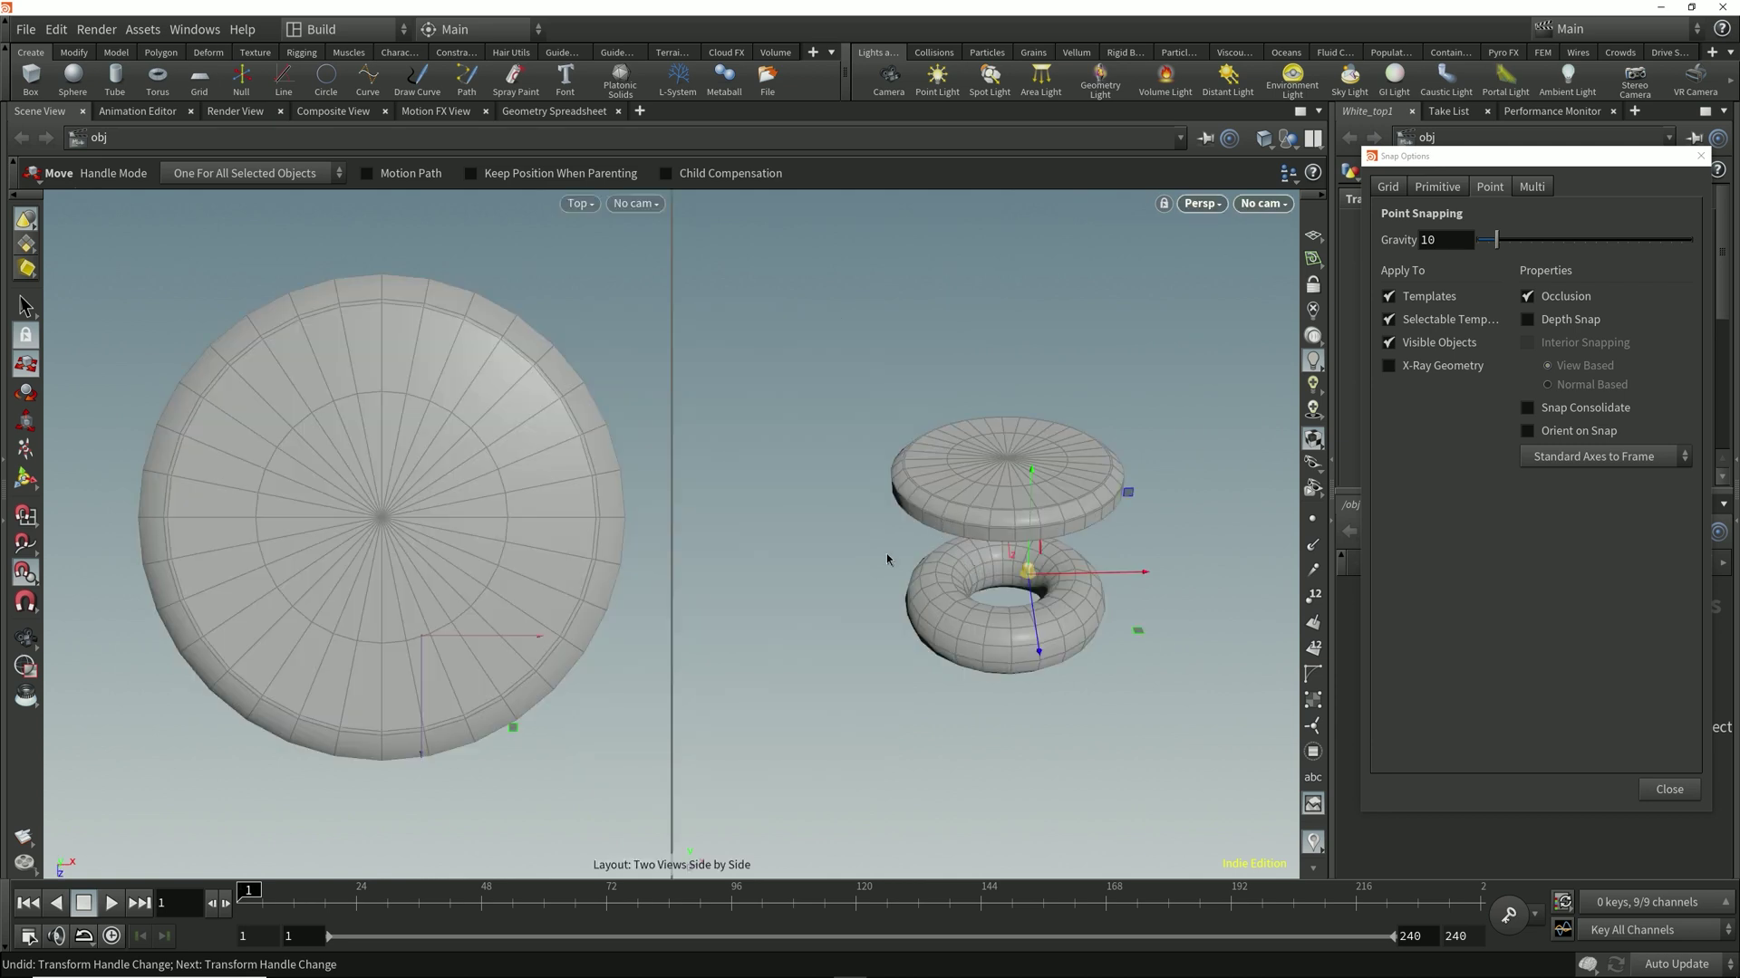
drag(1030, 493, 1033, 296)
Step: In the Top view, snap the small object over points near the disc's outer rim with Depth Snap off
alt+drag(1042, 408, 1045, 387)
alt+right_drag(1046, 387, 1073, 427)
scroll(1072, 426, down, 1)
key(t)
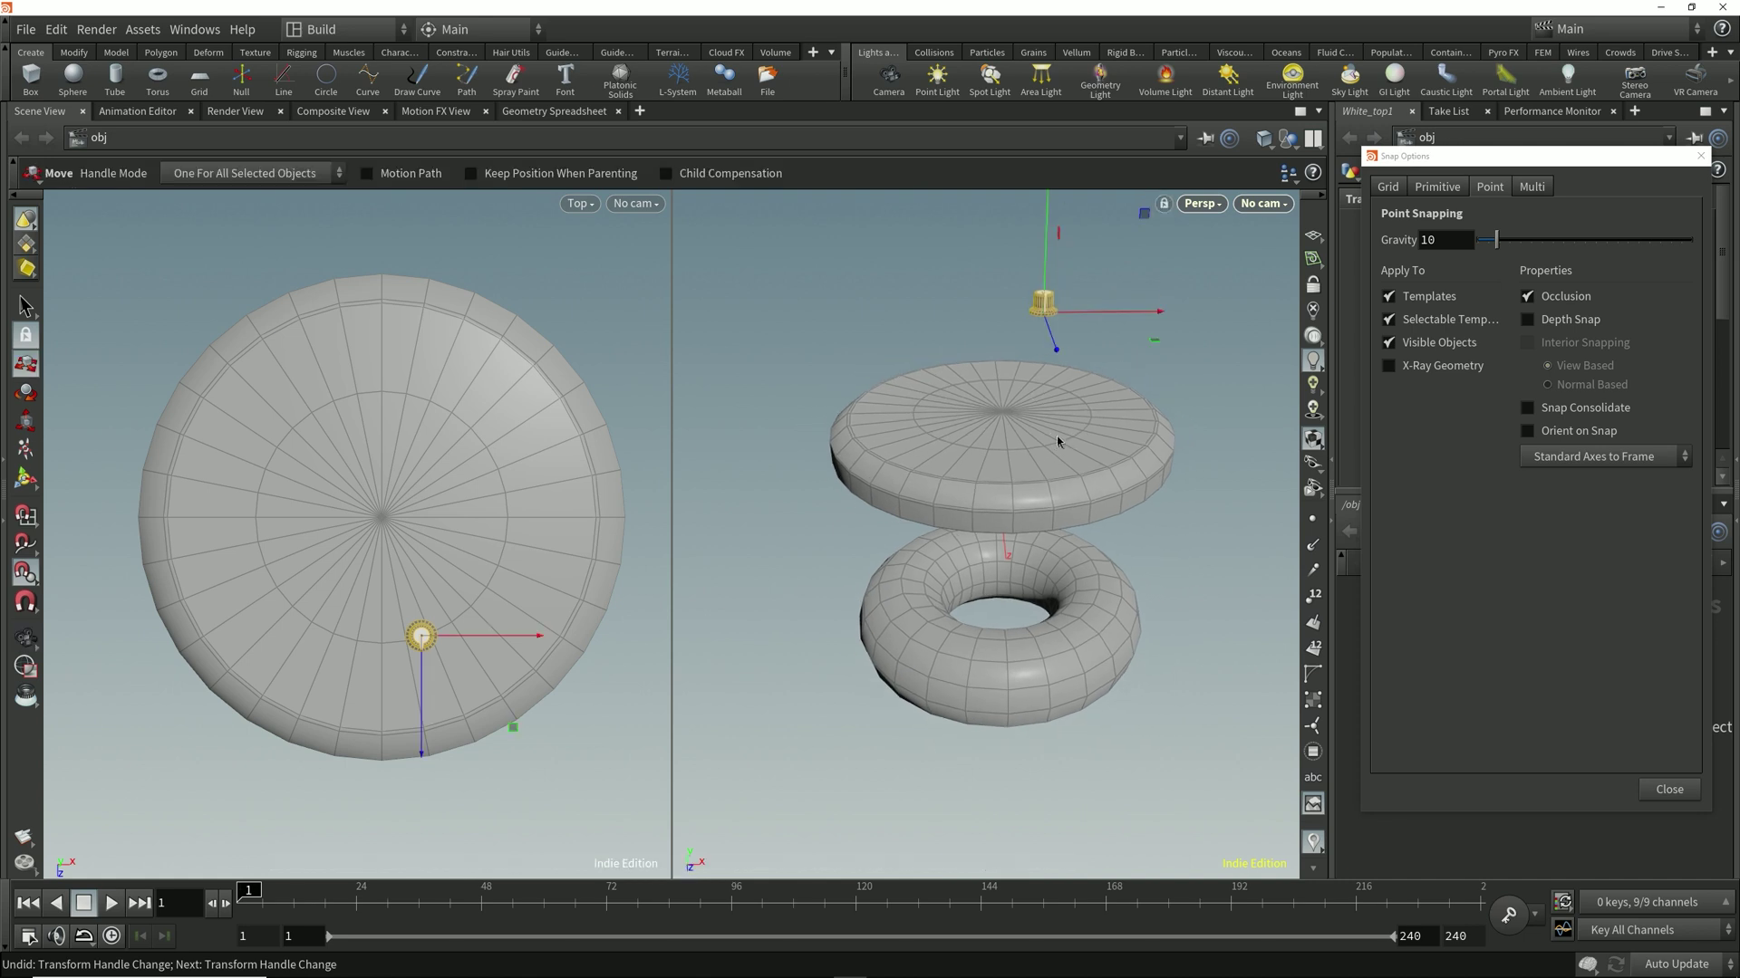
drag(424, 639, 585, 384)
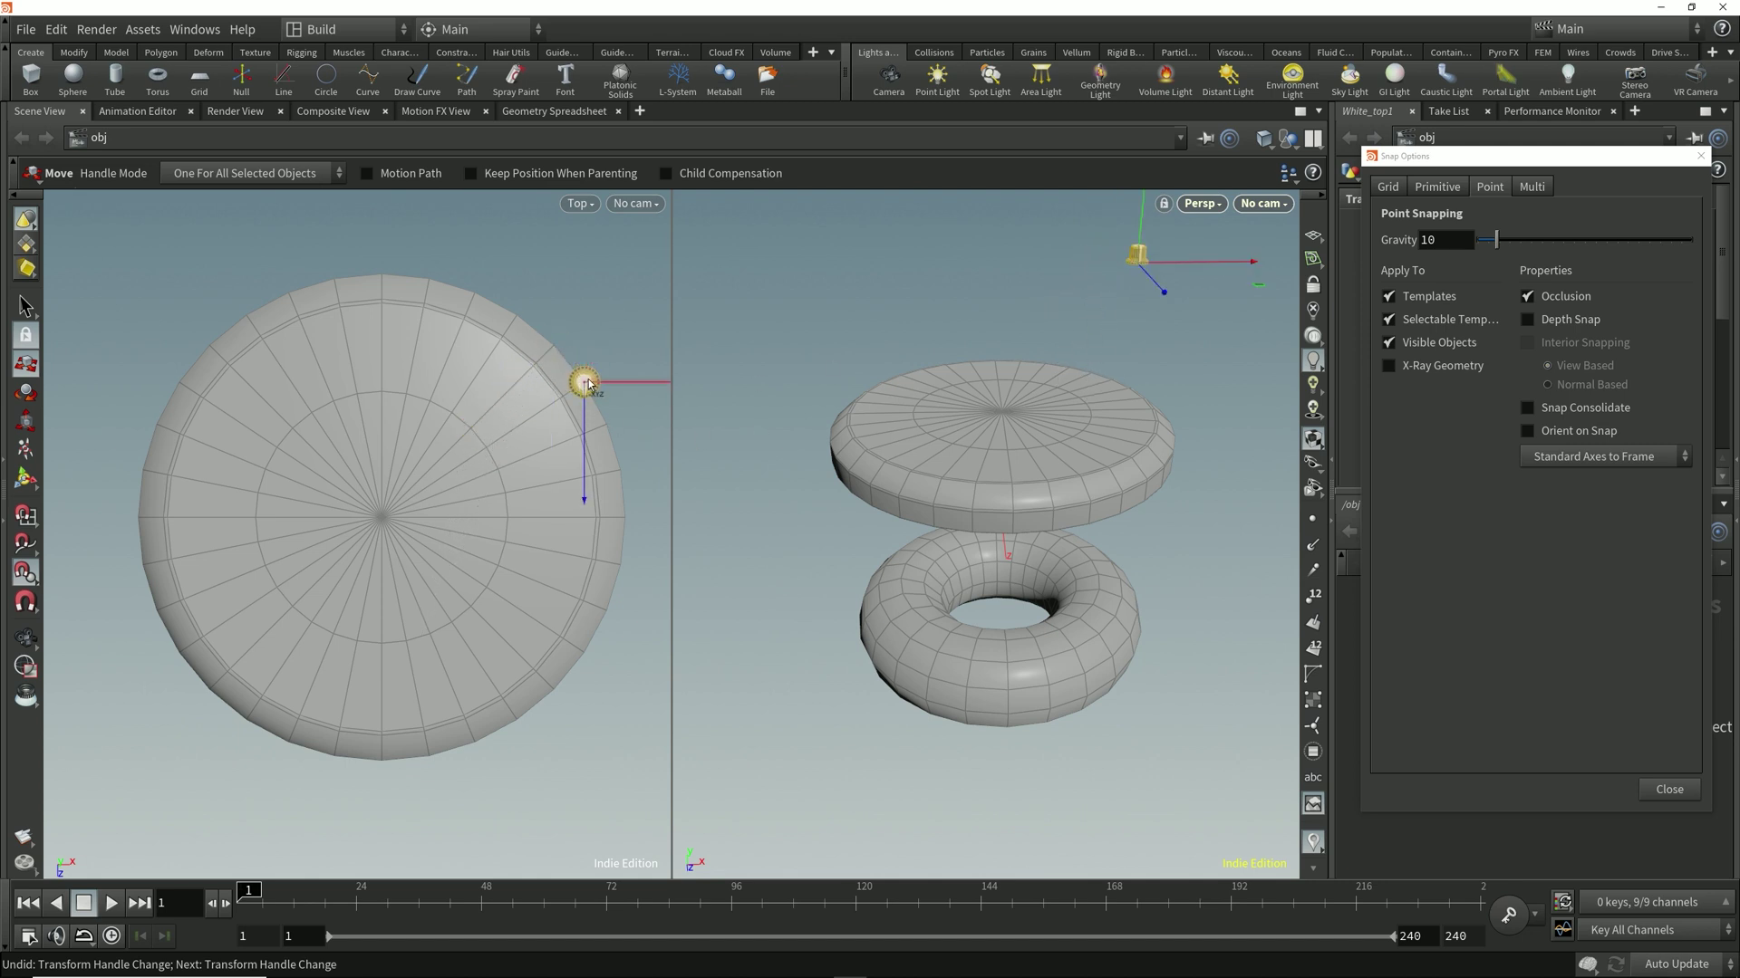
drag(584, 382, 560, 399)
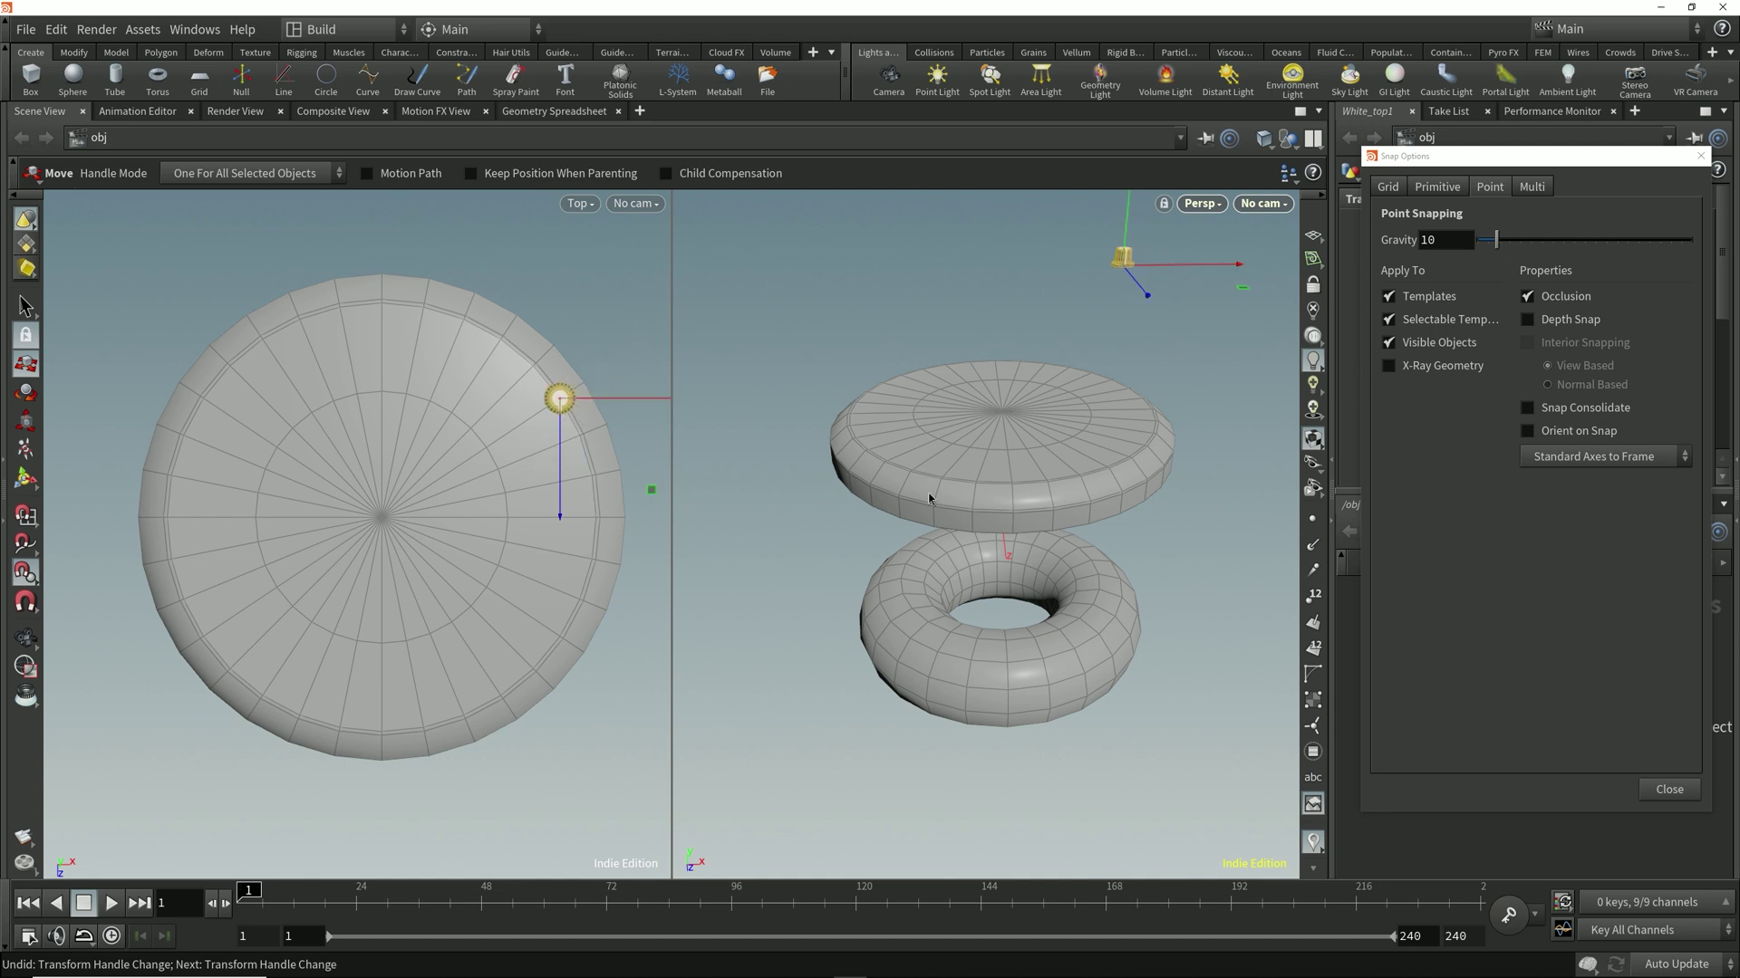
Step: Turn on Depth Snap, switch to wireframe display, and snap the small object to a torus point through the Top view
click(1527, 319)
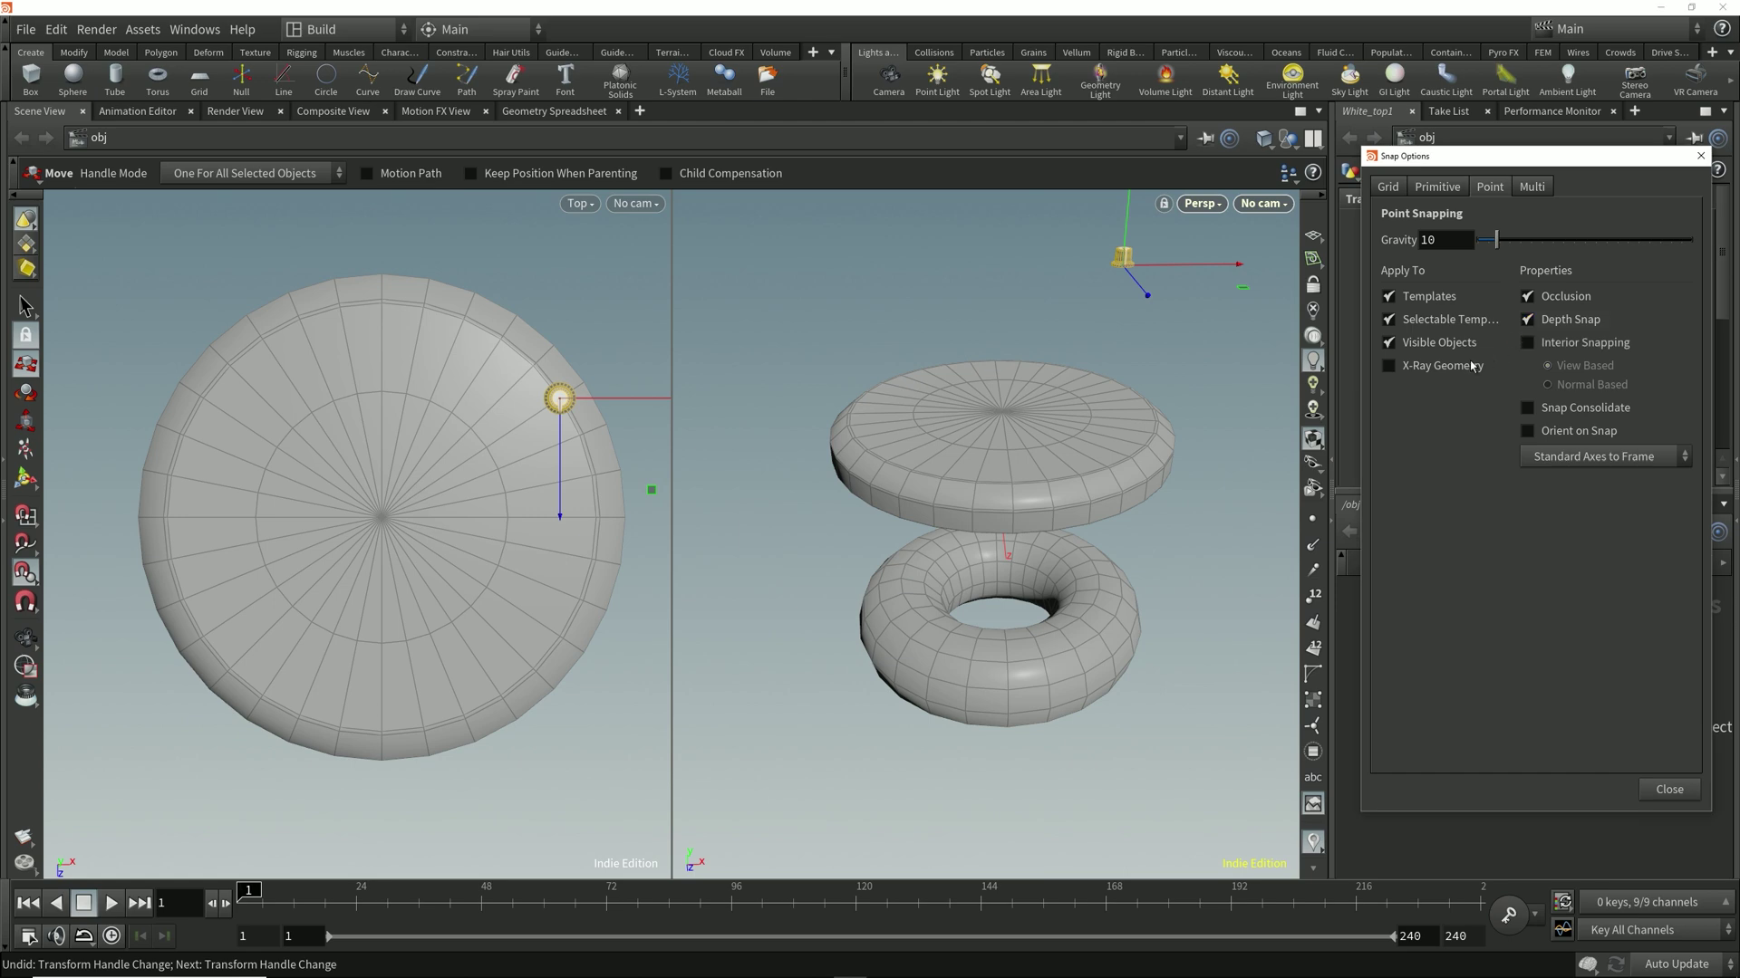
key(w)
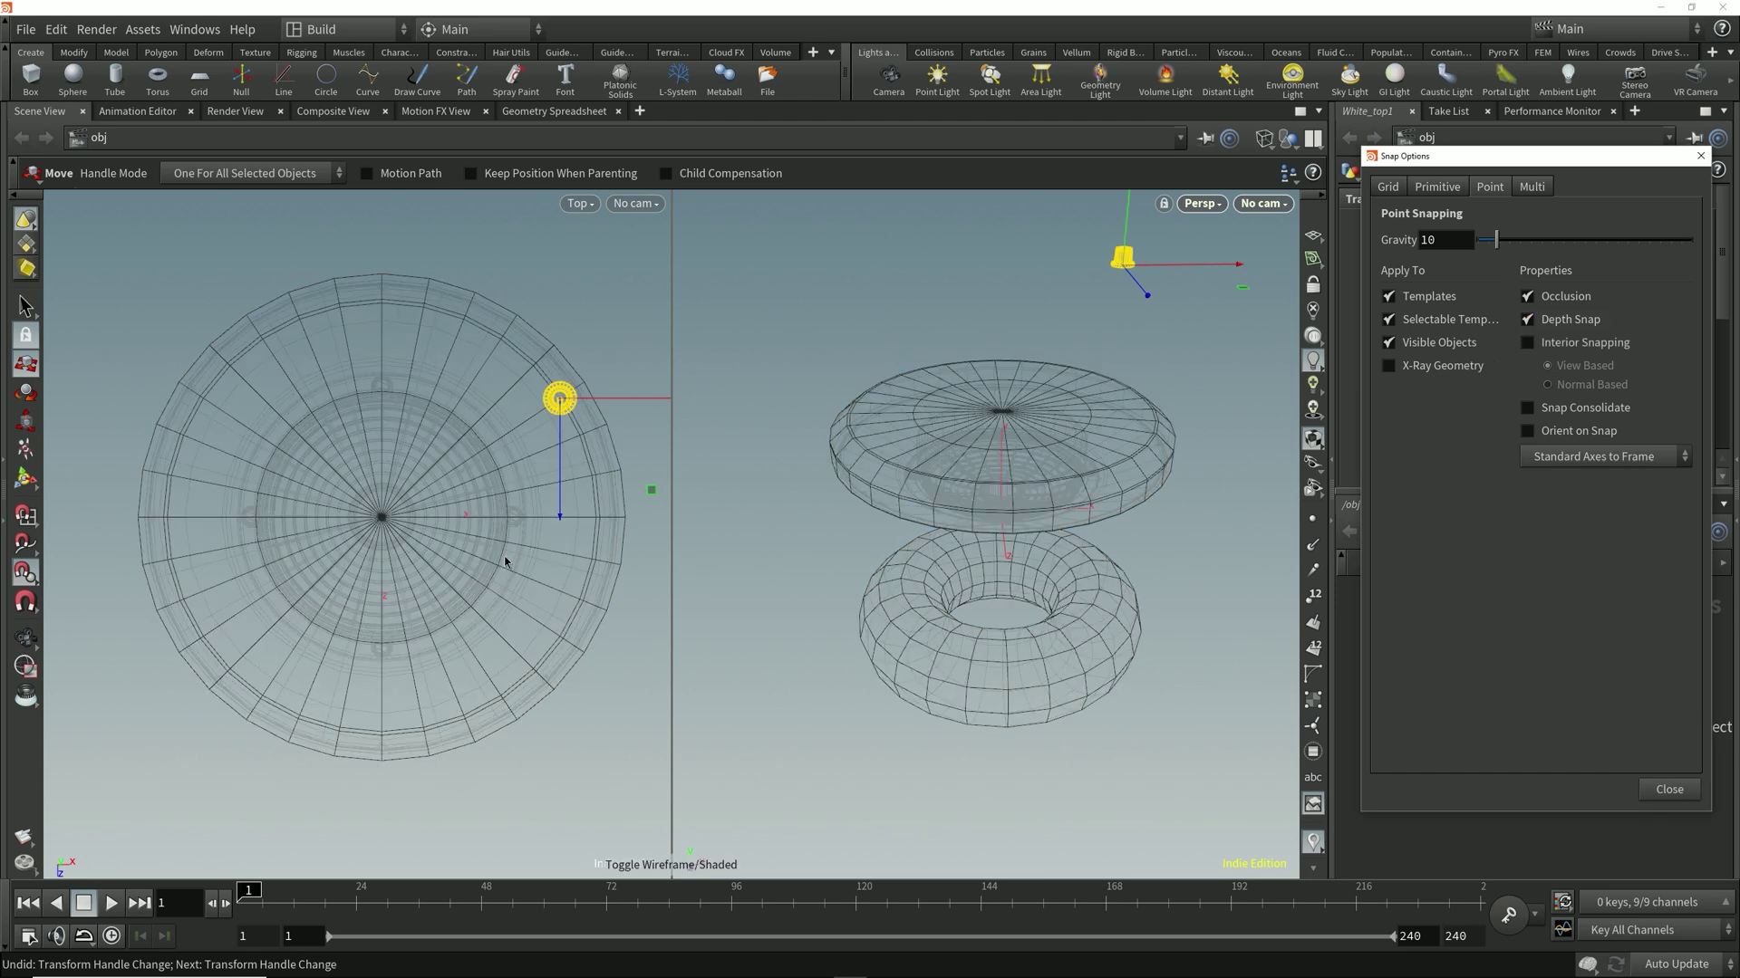
drag(561, 394, 569, 567)
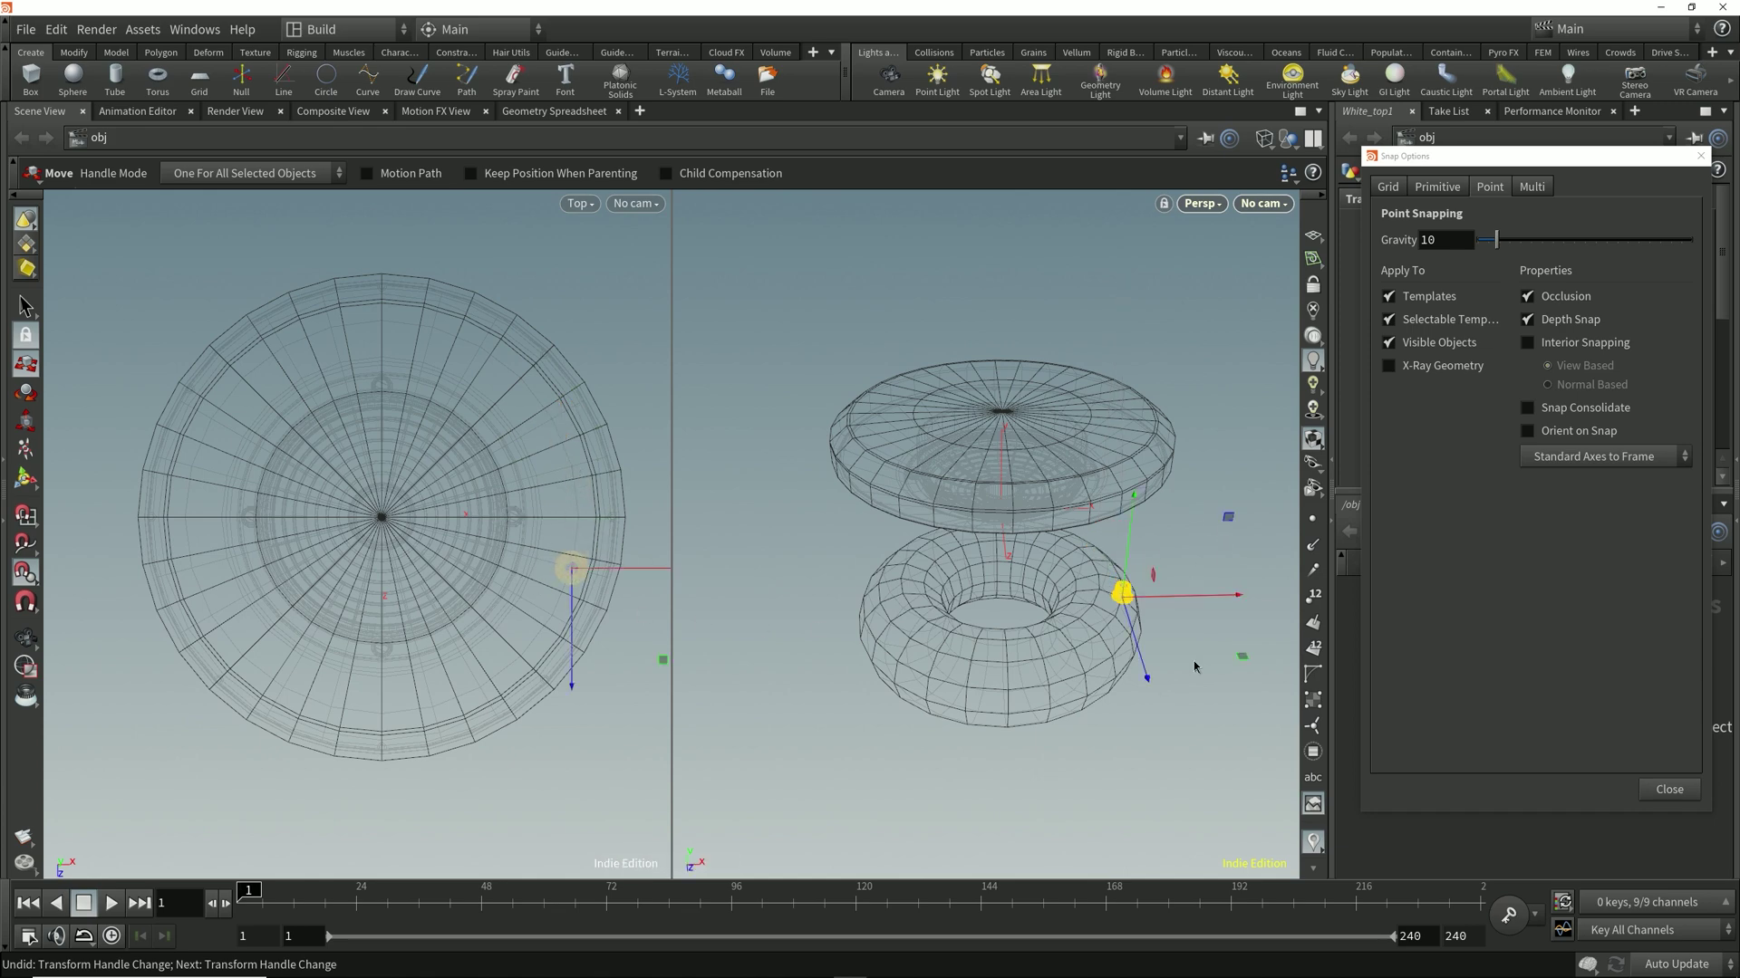
Step: Return to a single perspective view and snap the construction plane to the centre point of the disc's top
drag(1194, 667, 1076, 663)
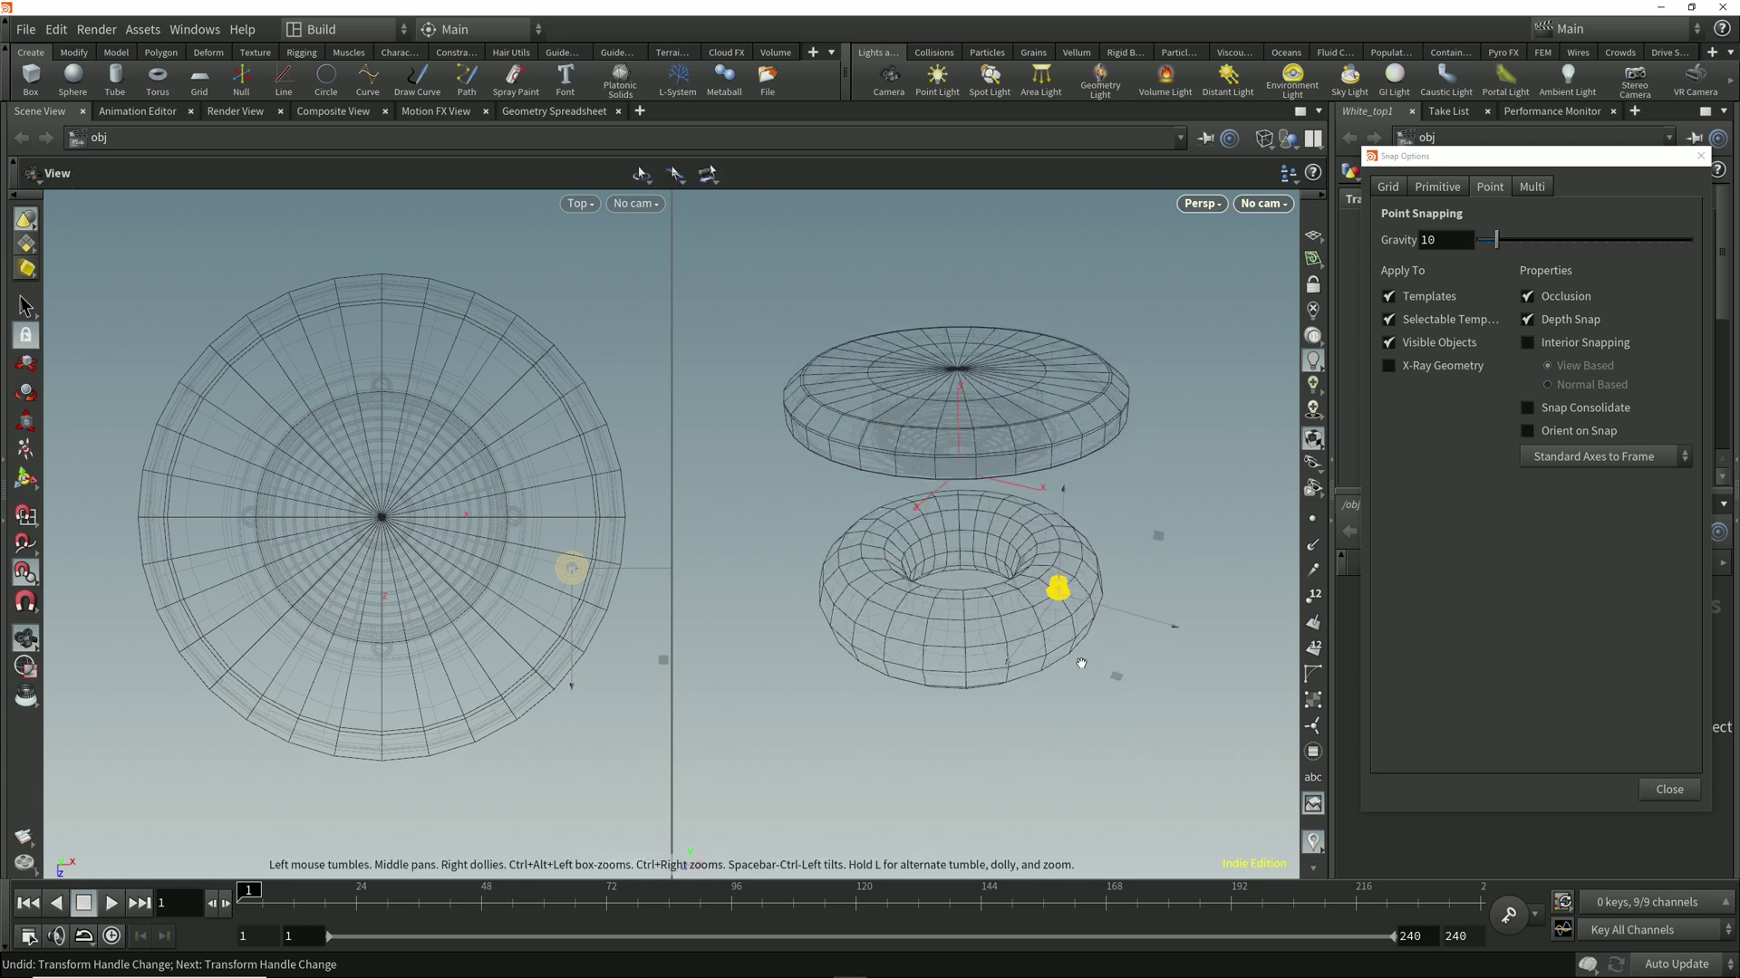
right_drag(1076, 663, 1112, 625)
middle_drag(1111, 626, 1130, 649)
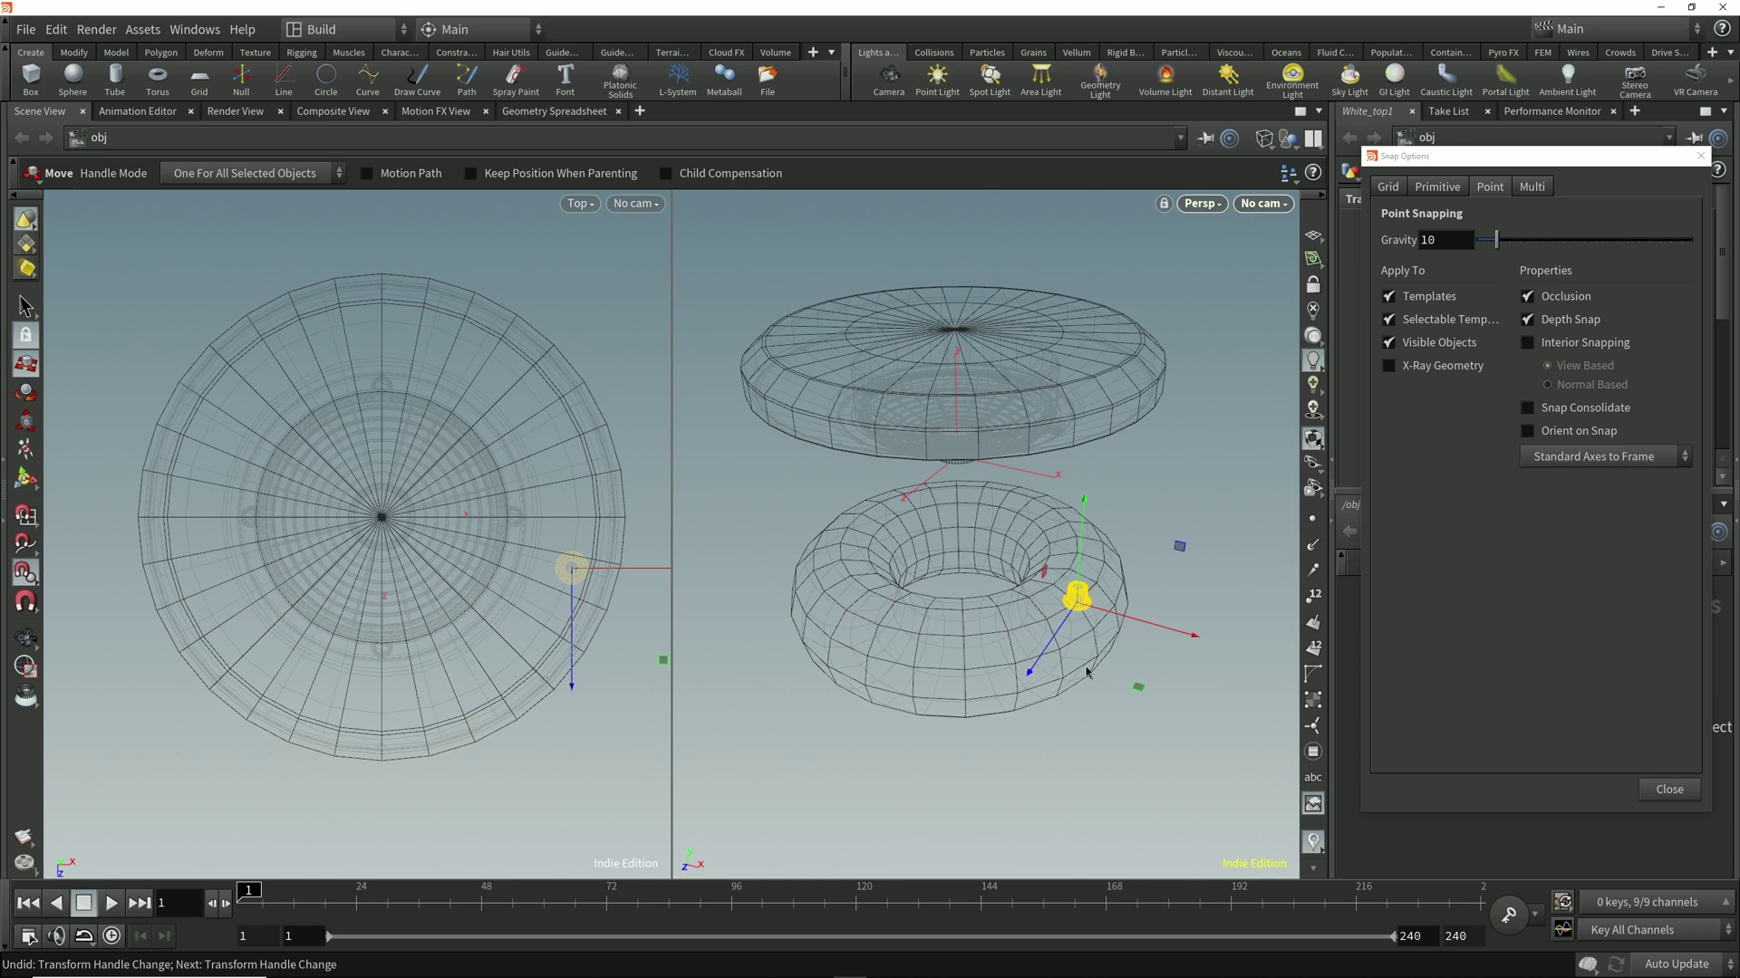
key(space+b)
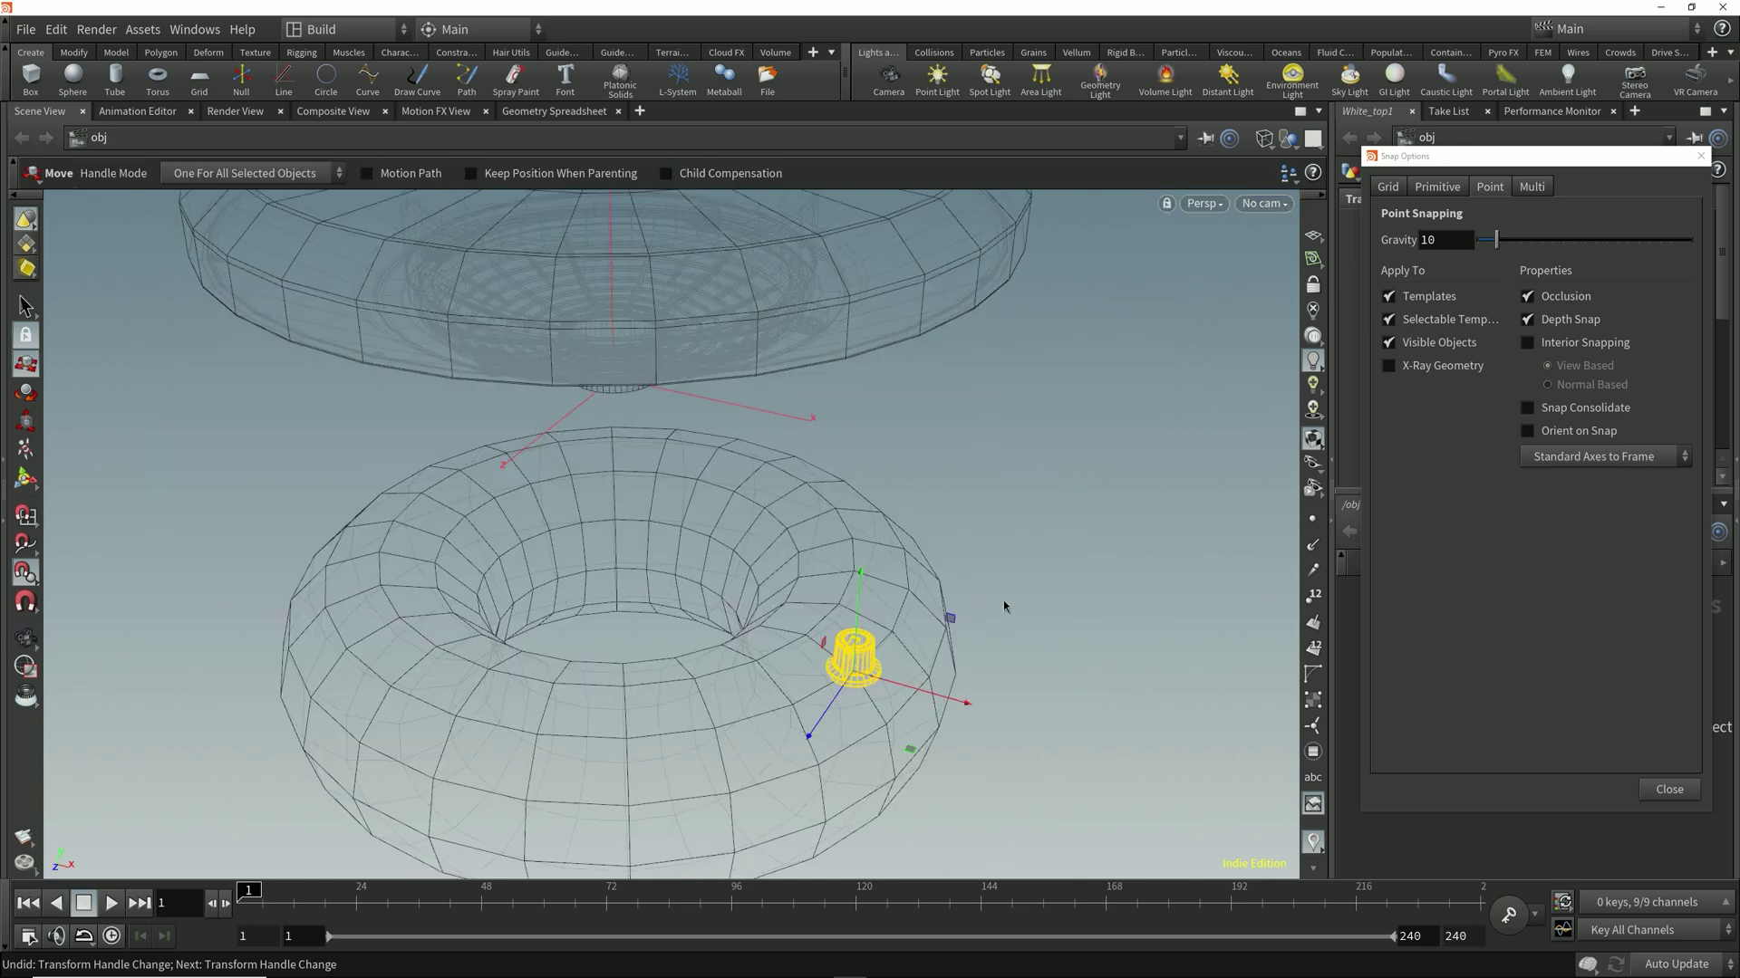
key(space+h)
alt+drag(994, 639, 989, 627)
alt+middle_drag(990, 627, 984, 607)
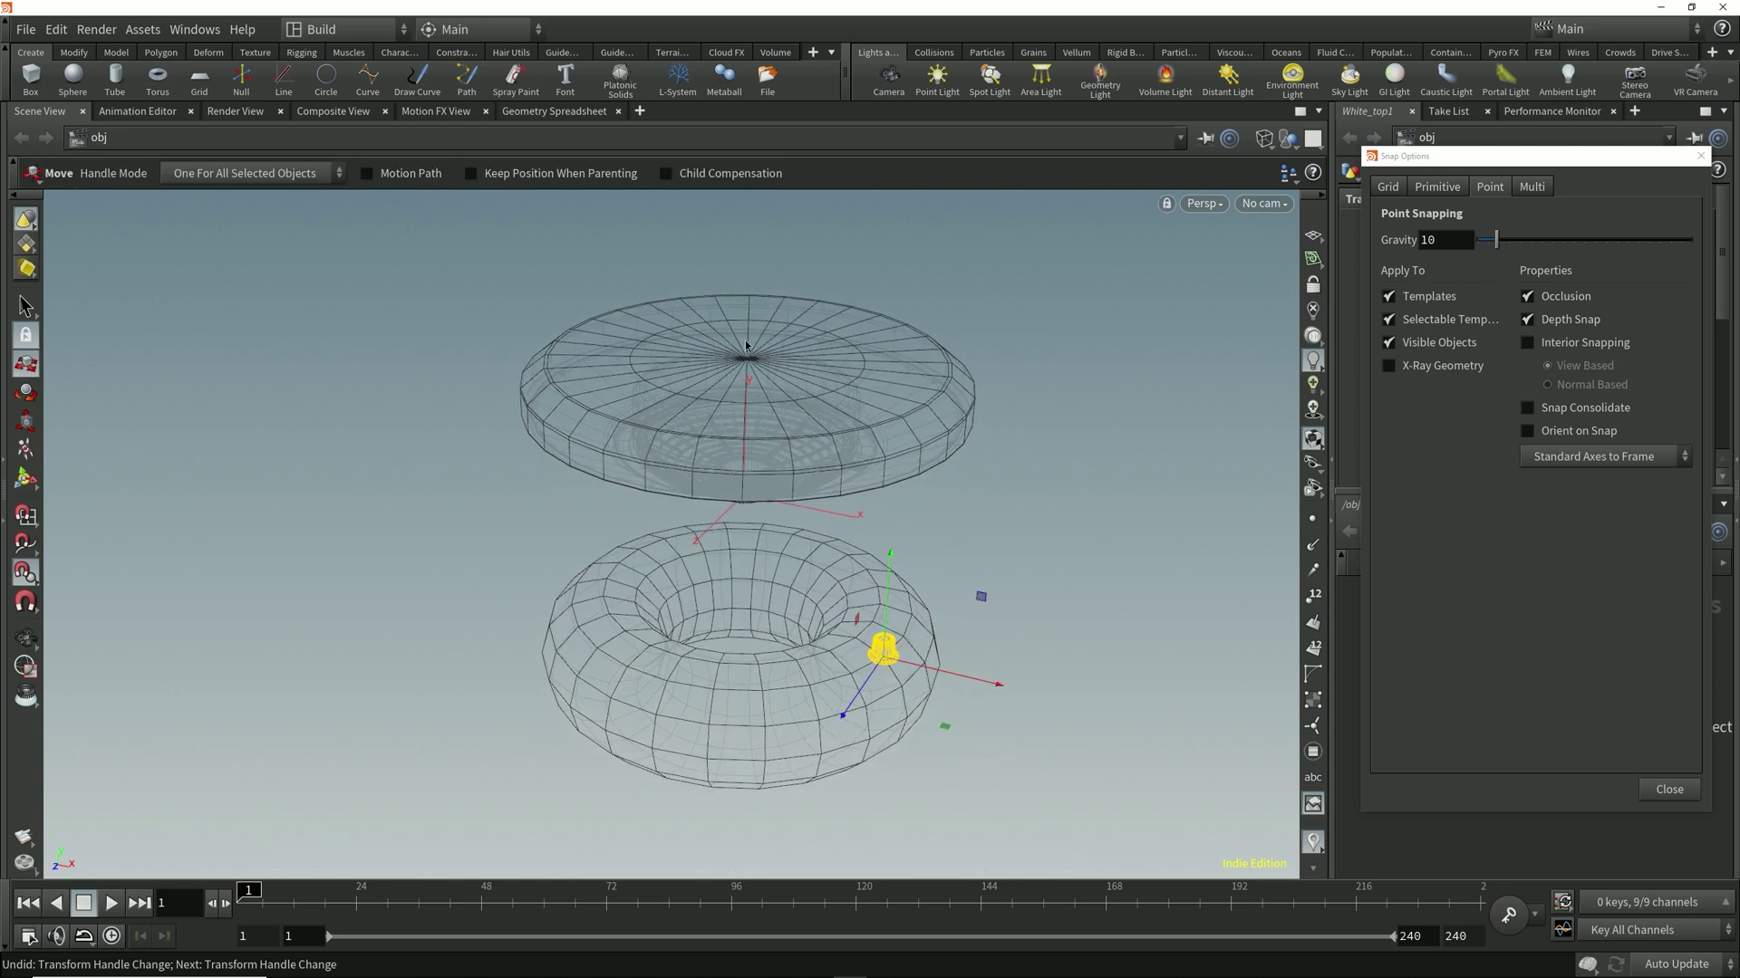
key(grave)
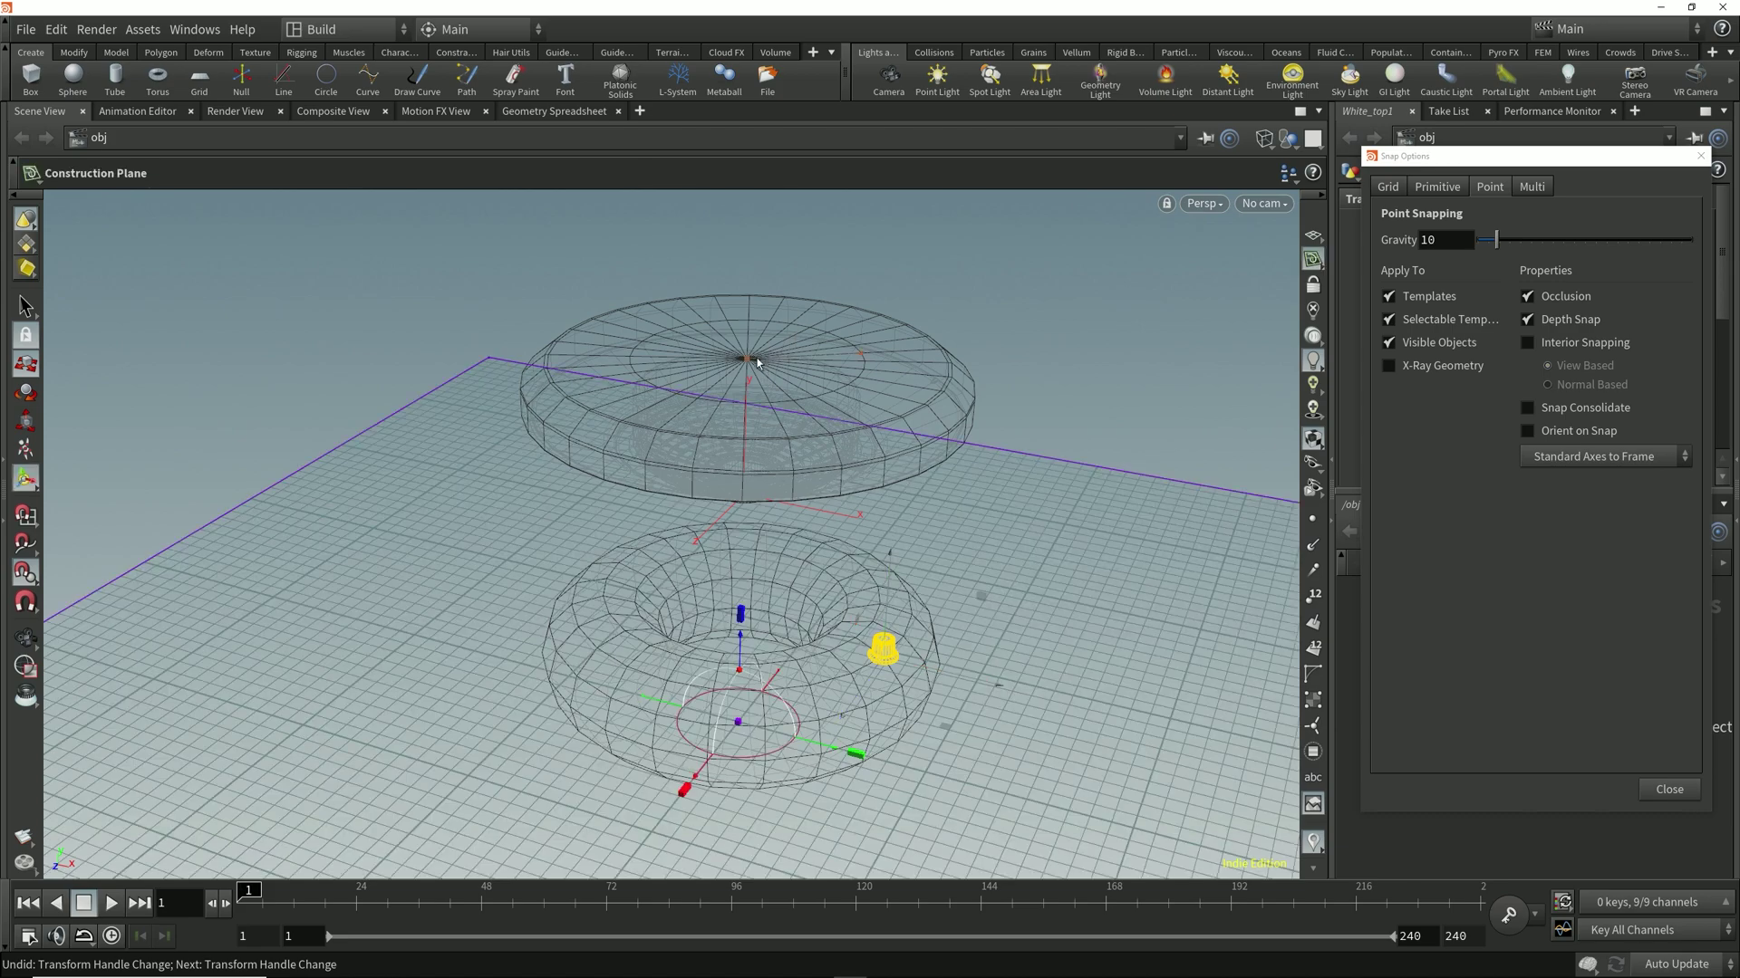
click(747, 360)
key(t)
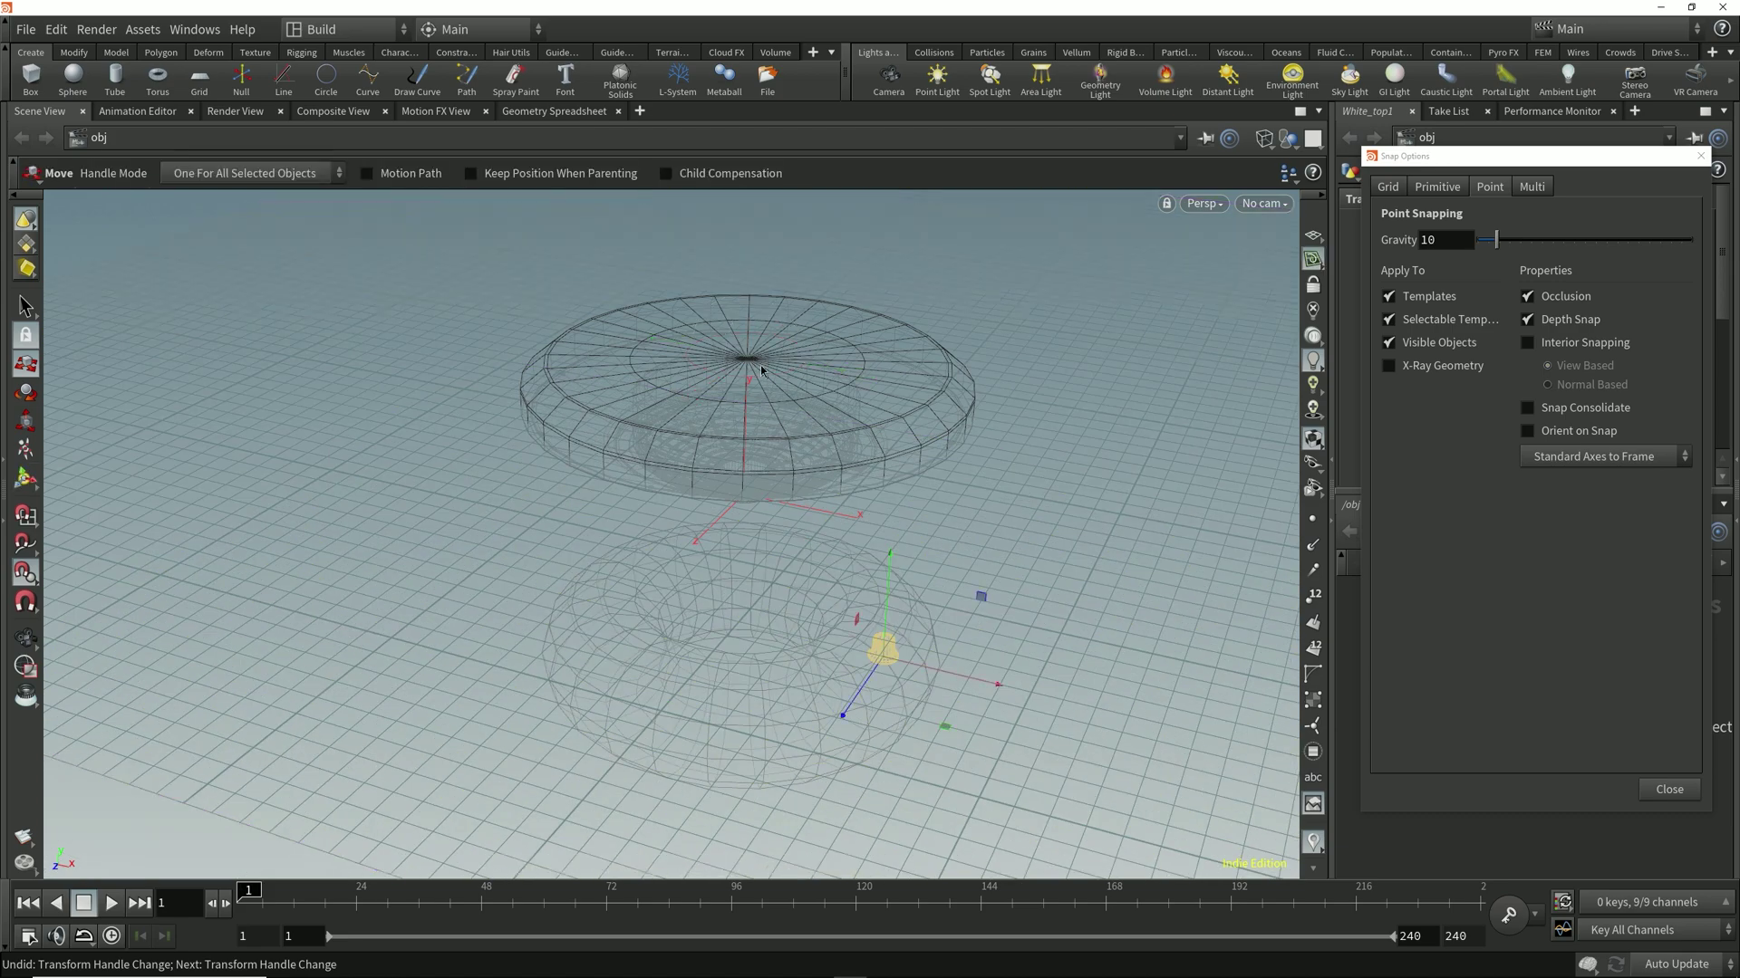
Step: Turn off Depth Snap and raise the small object above the construction plane along the Y axis
alt+drag(822, 373, 962, 503)
key(t)
click(1529, 320)
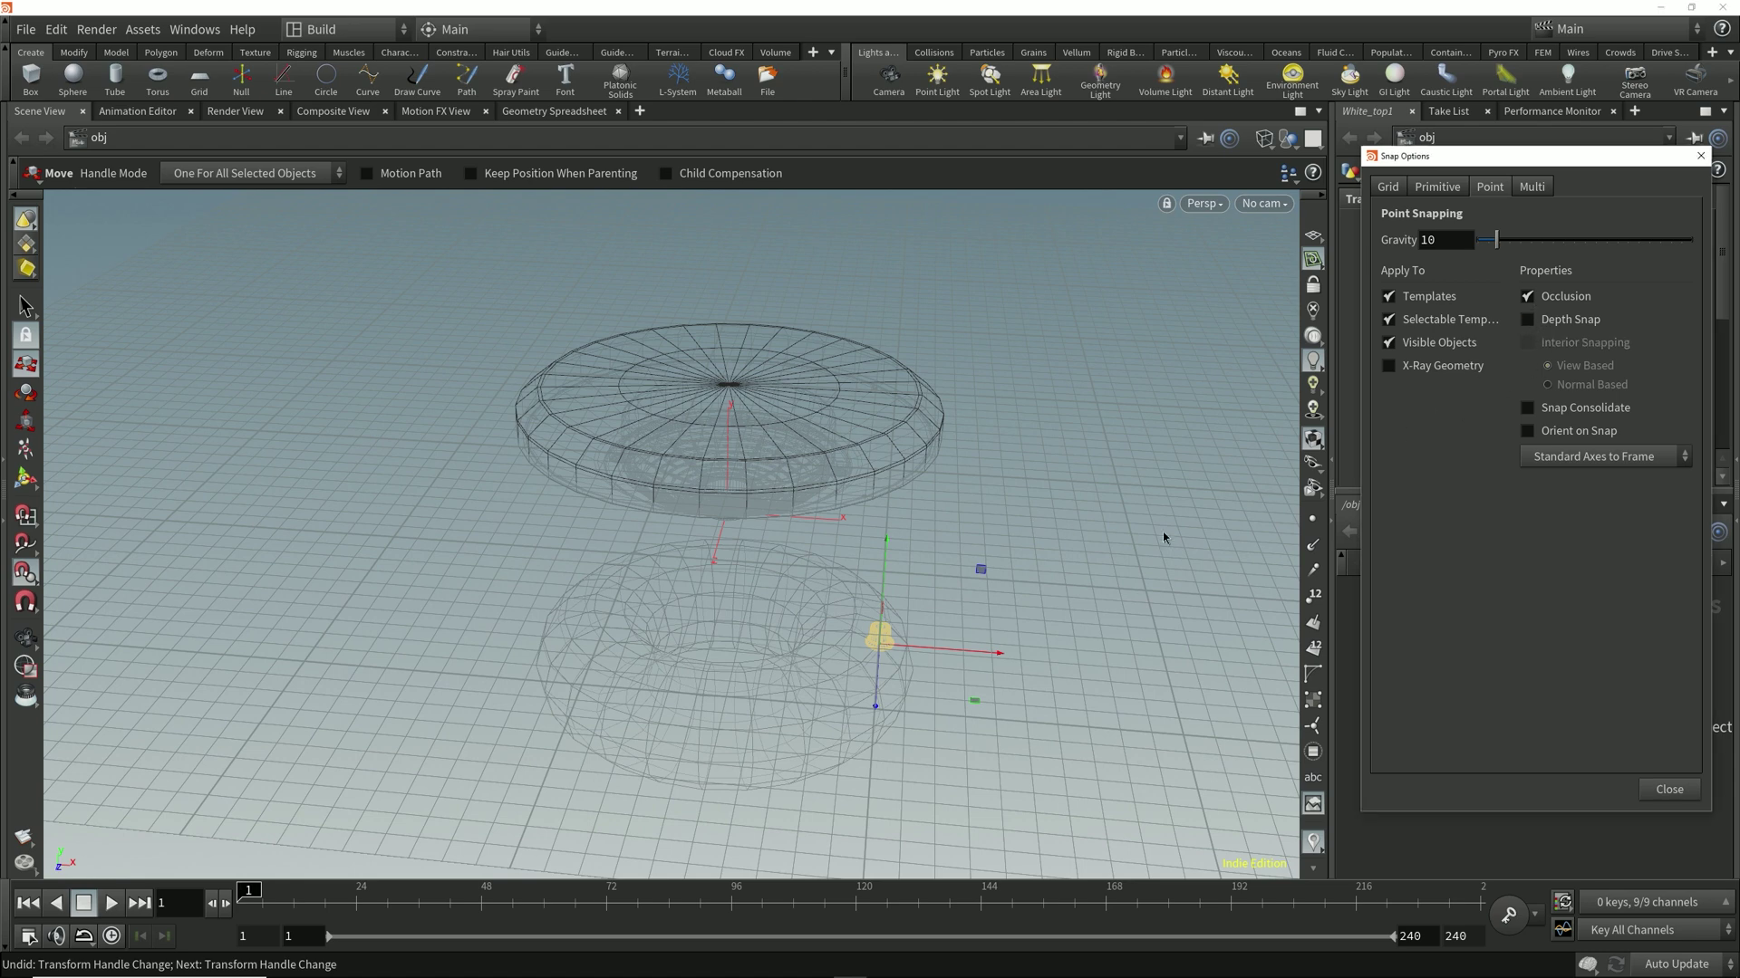
drag(885, 569, 907, 228)
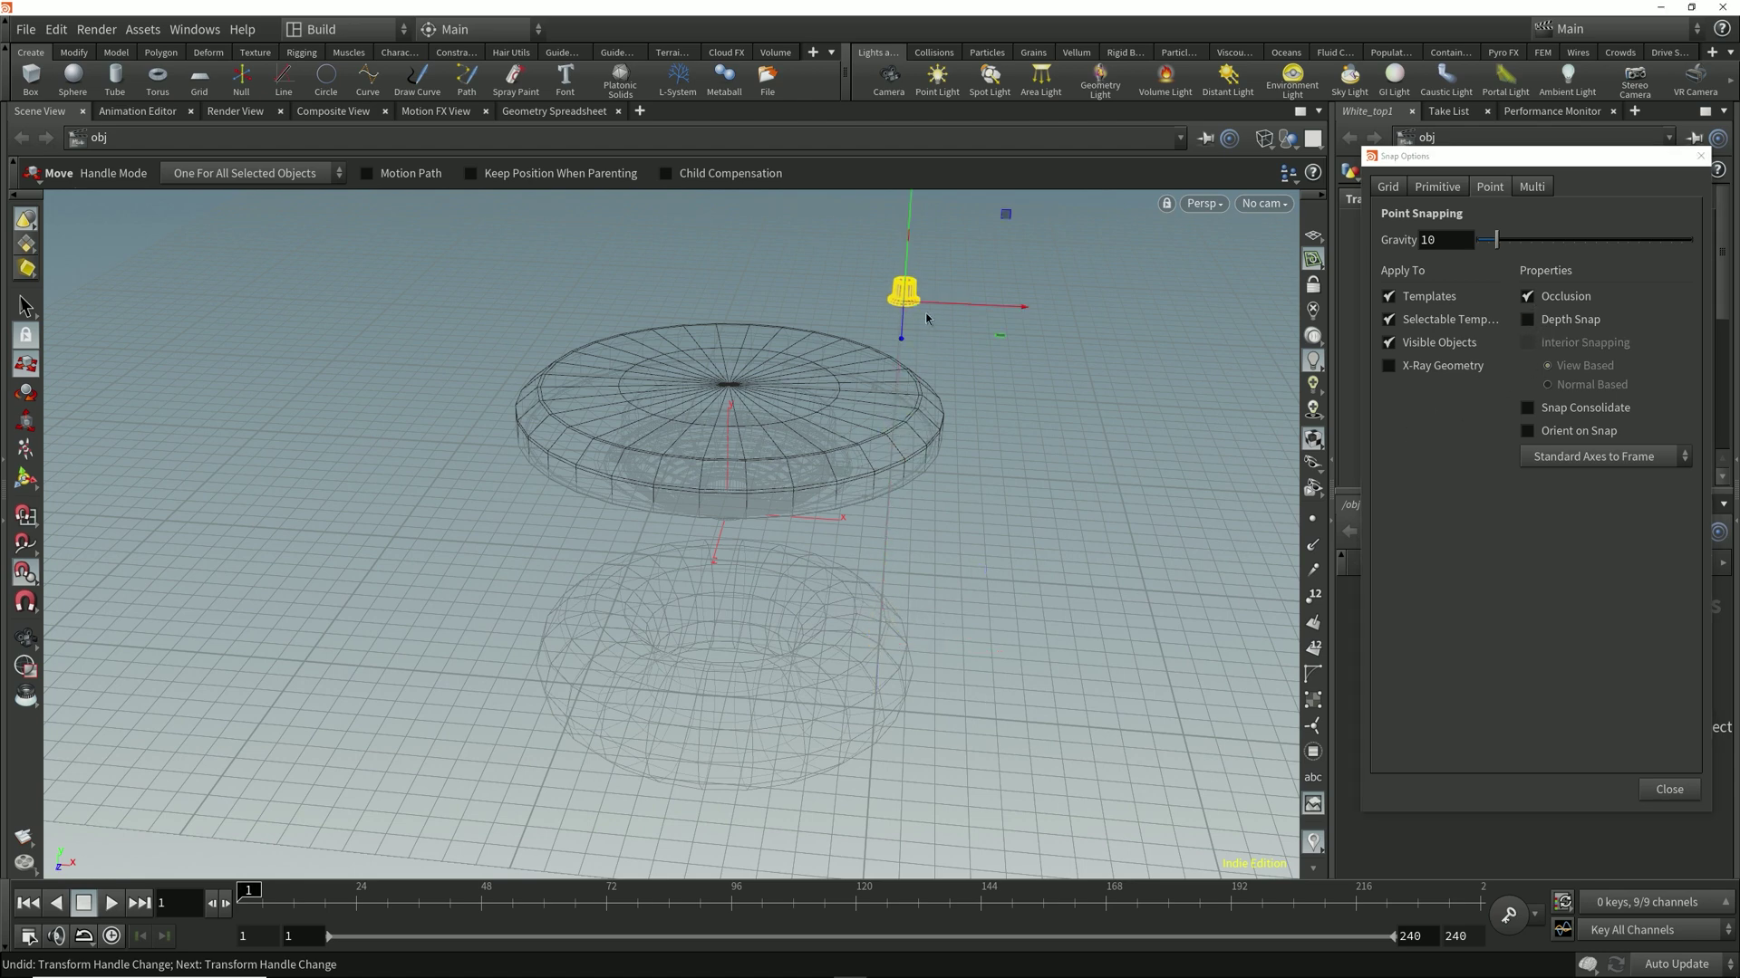
Step: Move the small object over the disc with point snapping while Depth Snap is off
alt+middle_drag(978, 383, 968, 449)
alt+drag(969, 449, 959, 497)
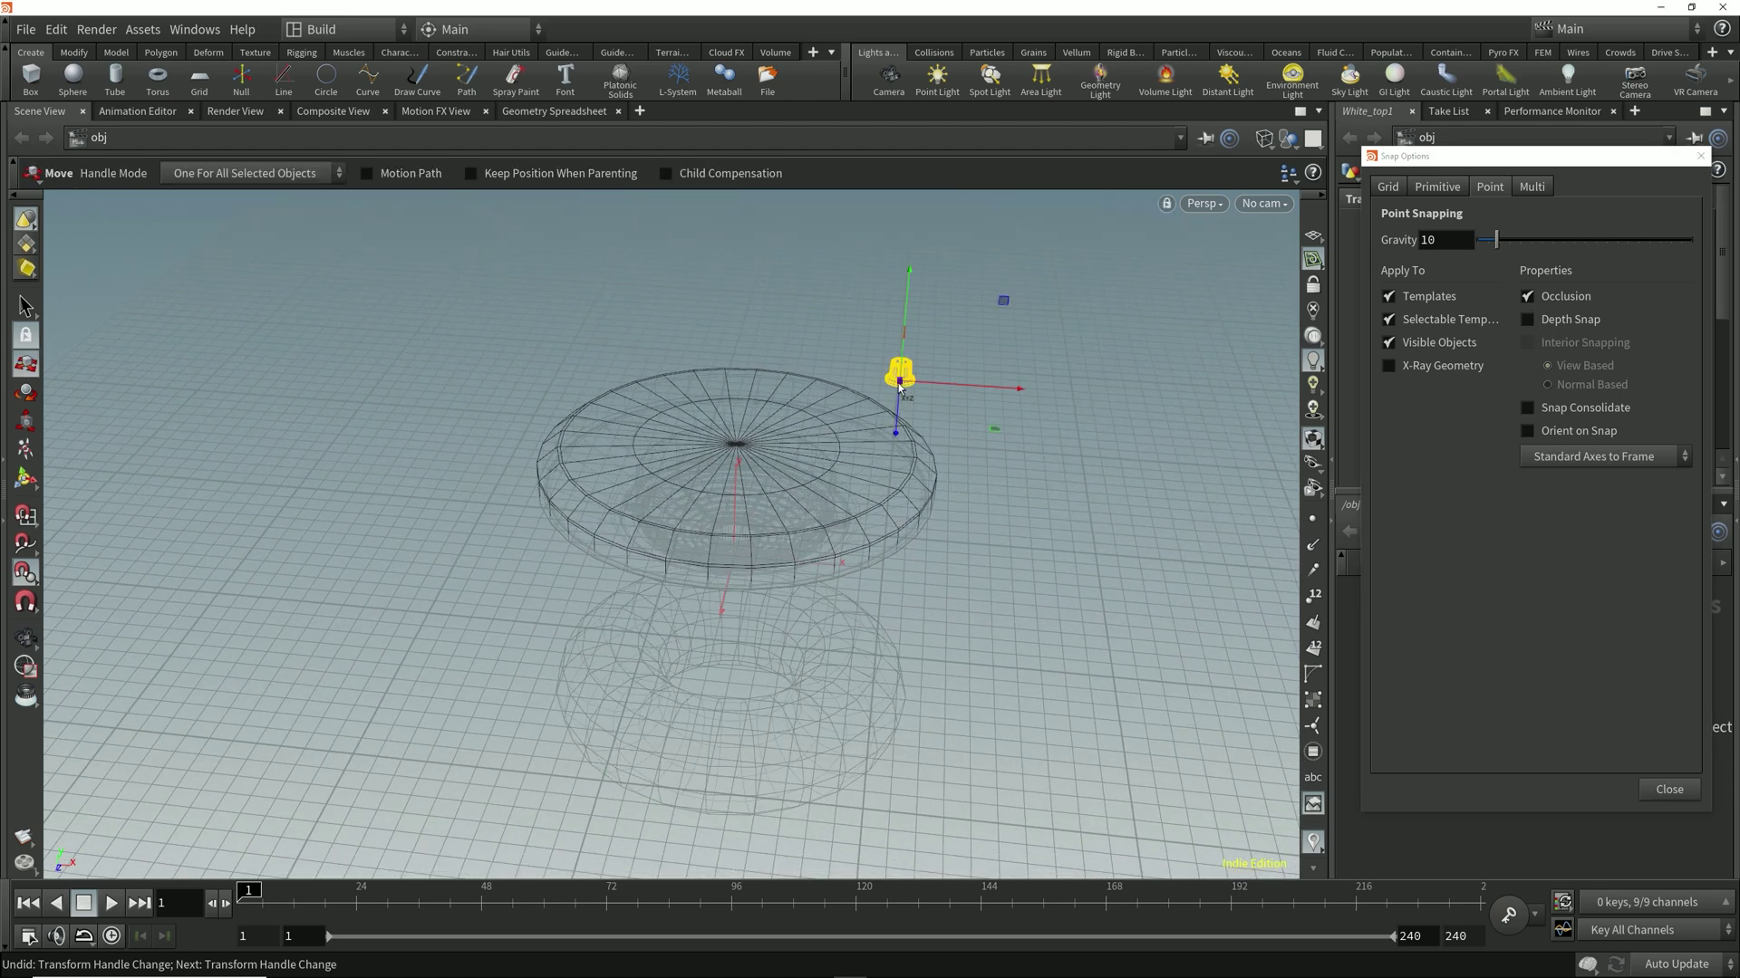
drag(898, 380, 801, 492)
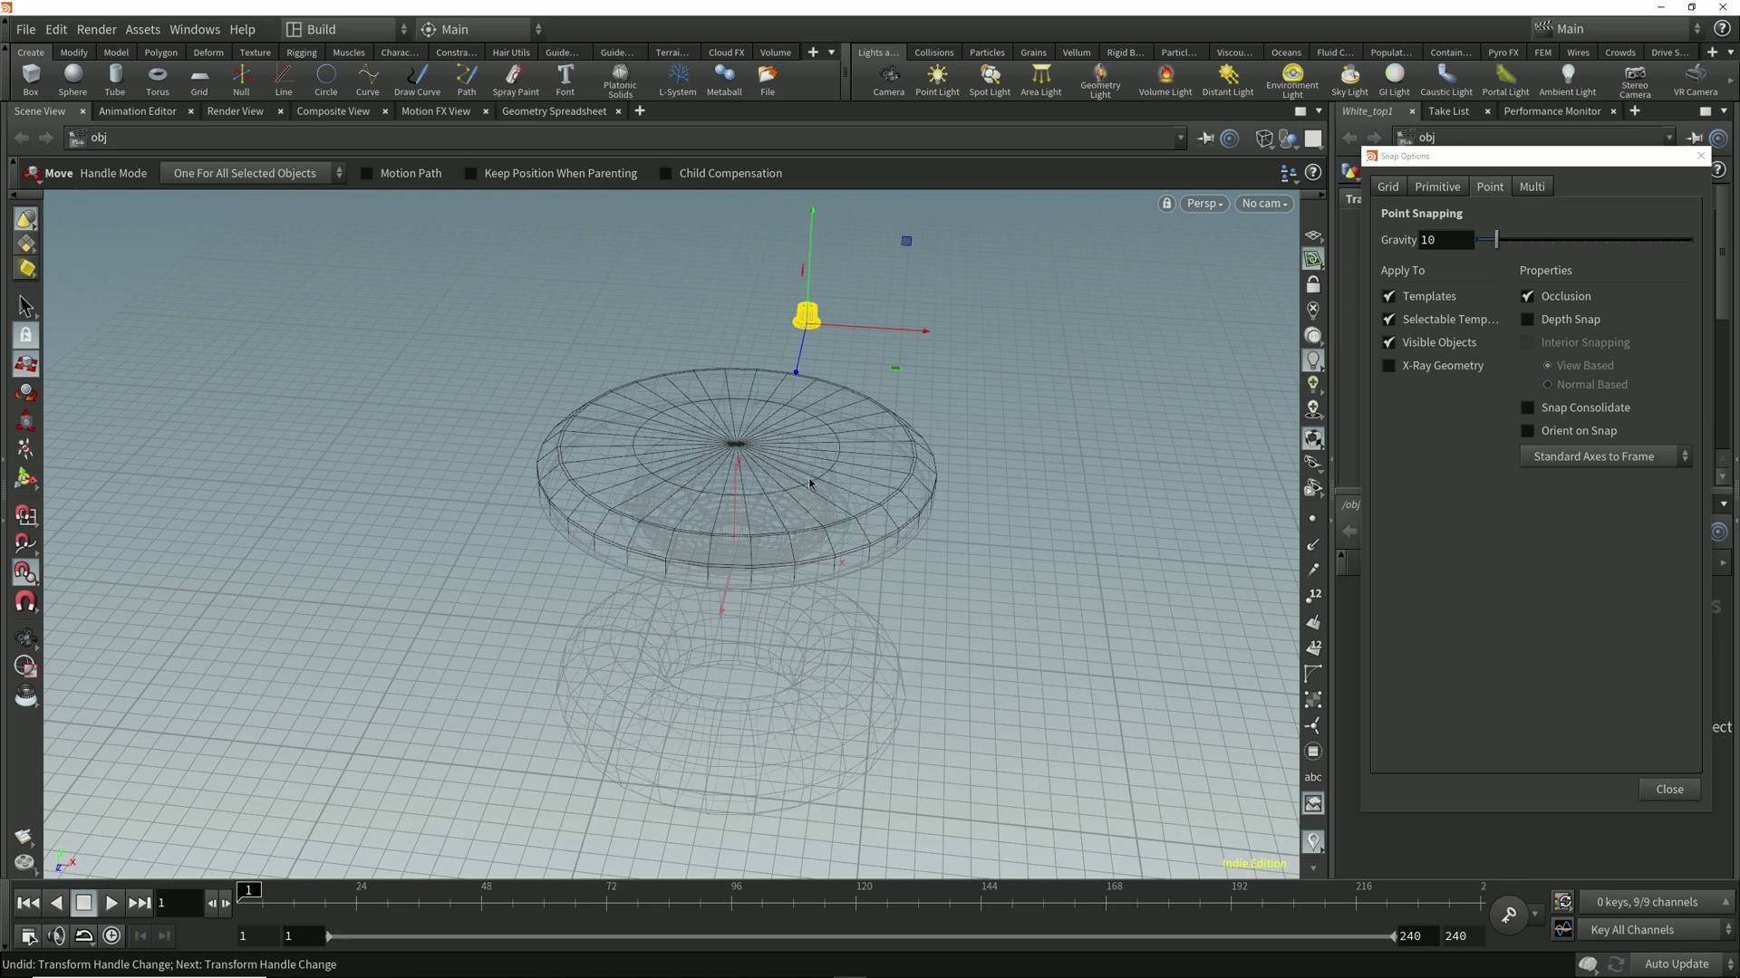
Step: Turn Depth Snap back on and snap the small object onto a point of the torus below
click(1526, 319)
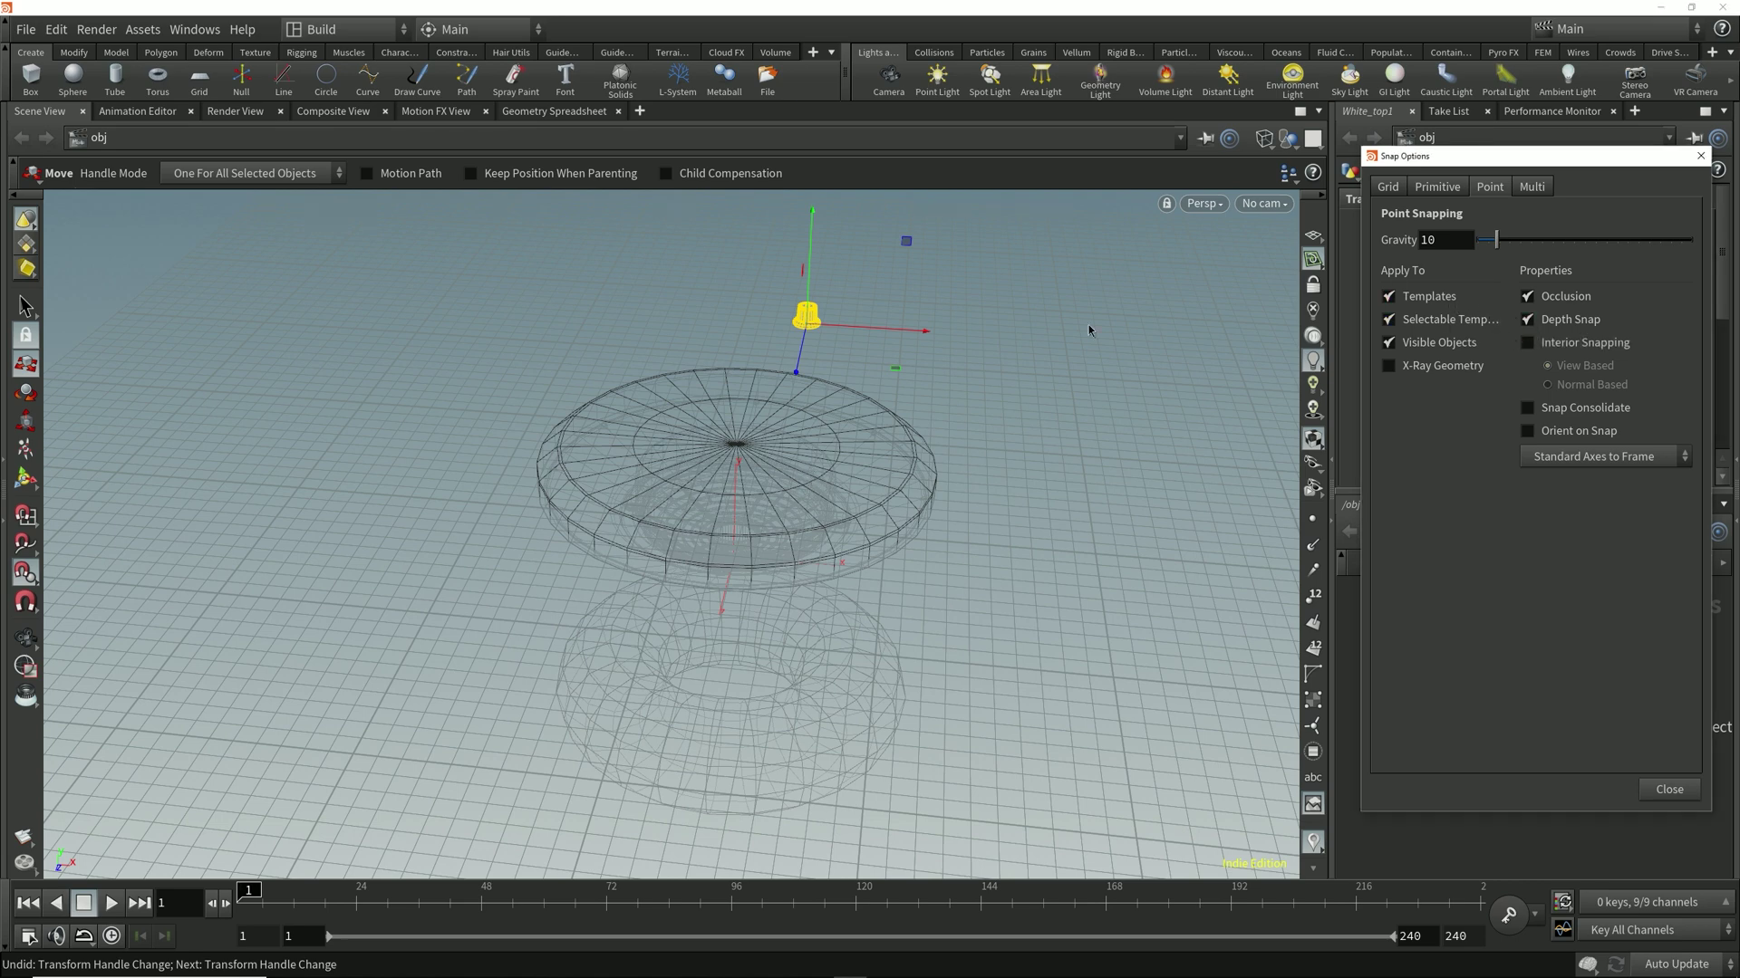
drag(808, 325, 919, 605)
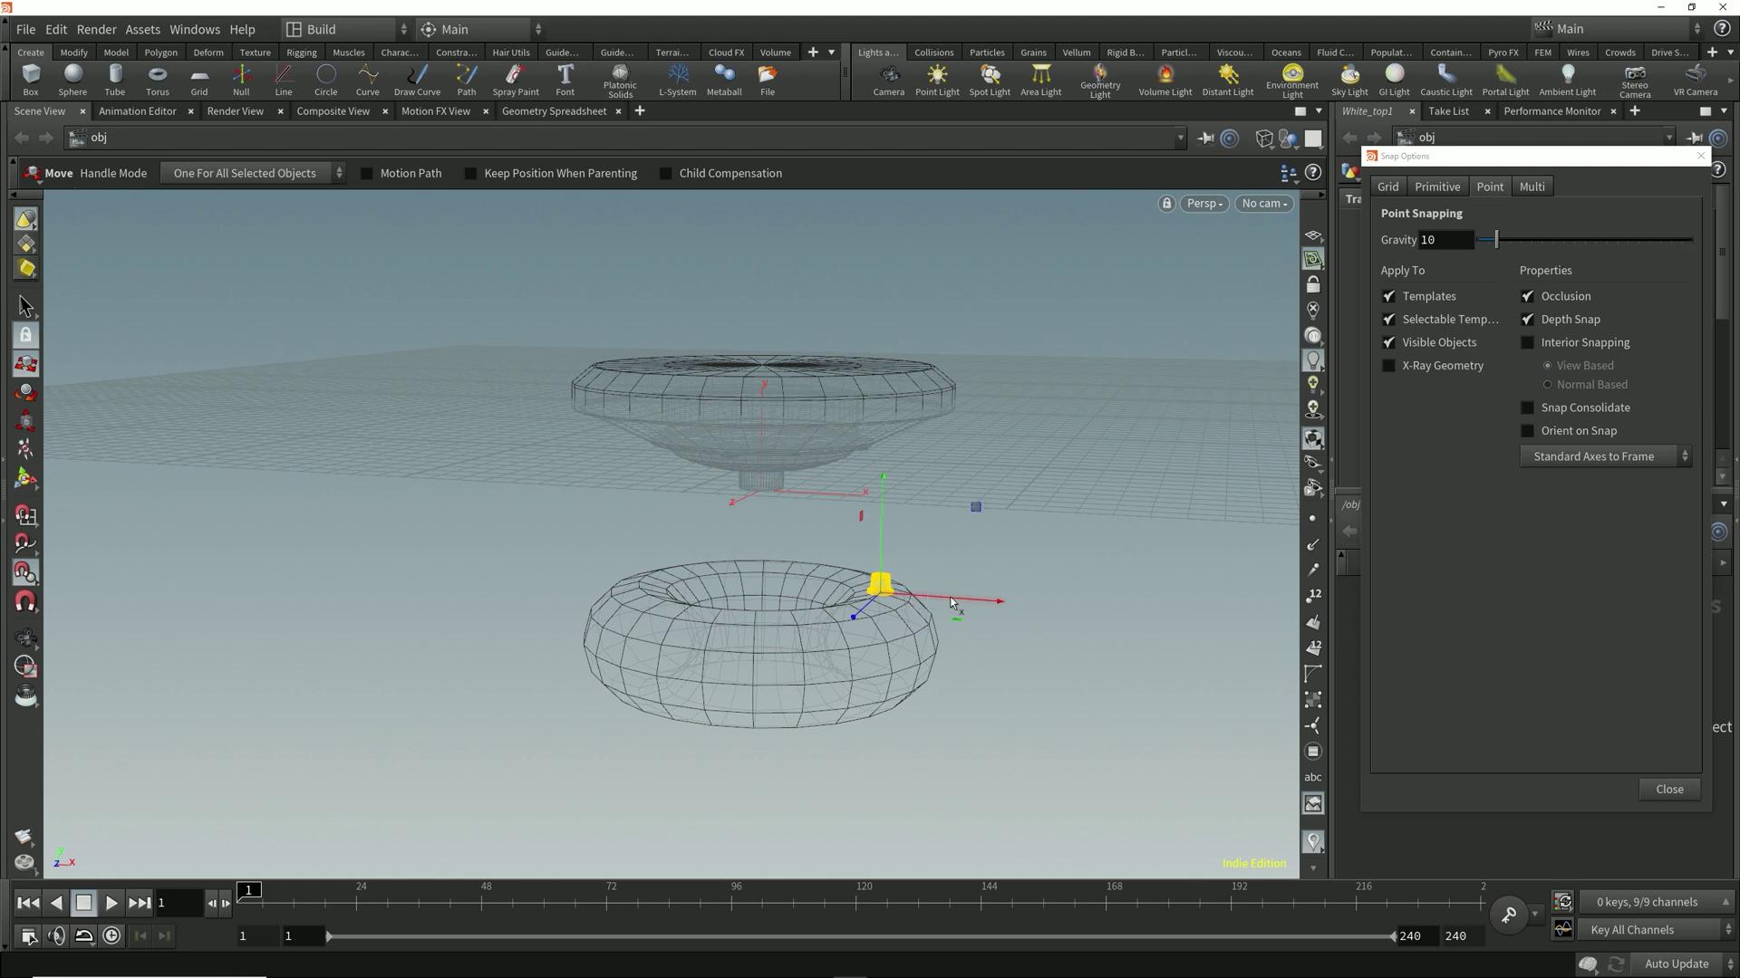
Step: Hide the construction plane and move the small object out beside the torus and up past the disc
drag(940, 598, 956, 662)
click(1313, 260)
alt+middle_drag(968, 549, 964, 633)
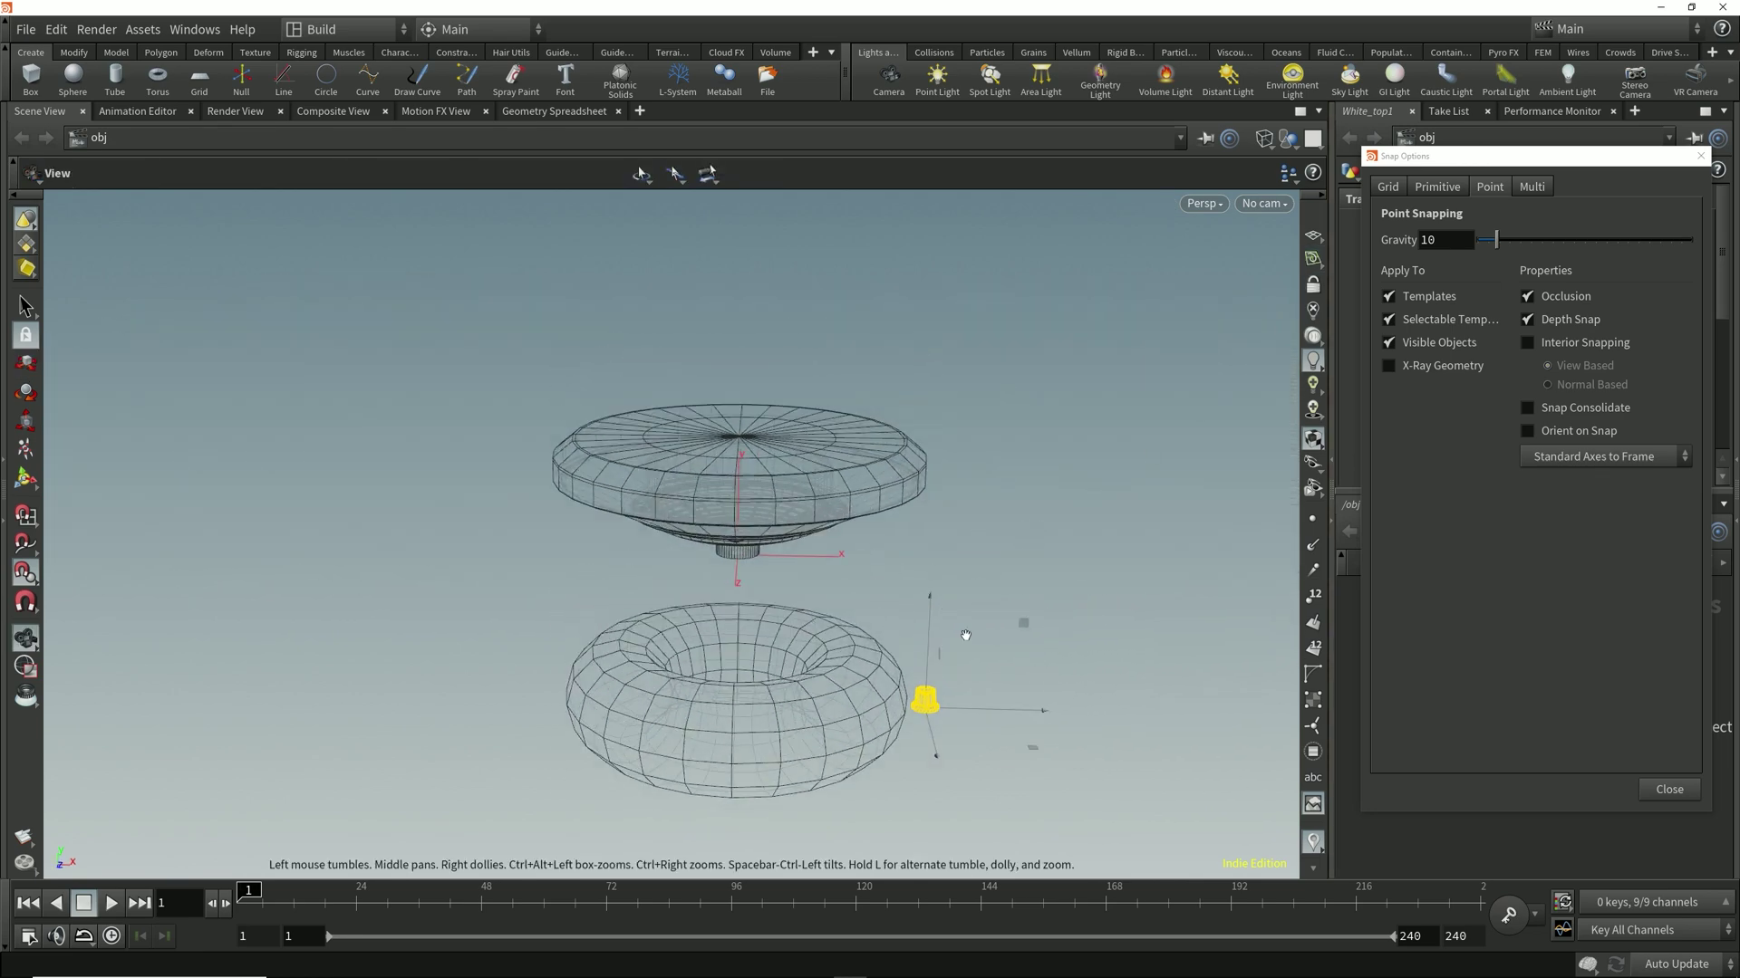
drag(930, 645, 945, 315)
Step: Move the small object across to a position above the disc with Depth Snap on
alt+drag(951, 408, 963, 489)
alt+right_drag(963, 490, 962, 529)
drag(962, 529, 983, 555)
key(t)
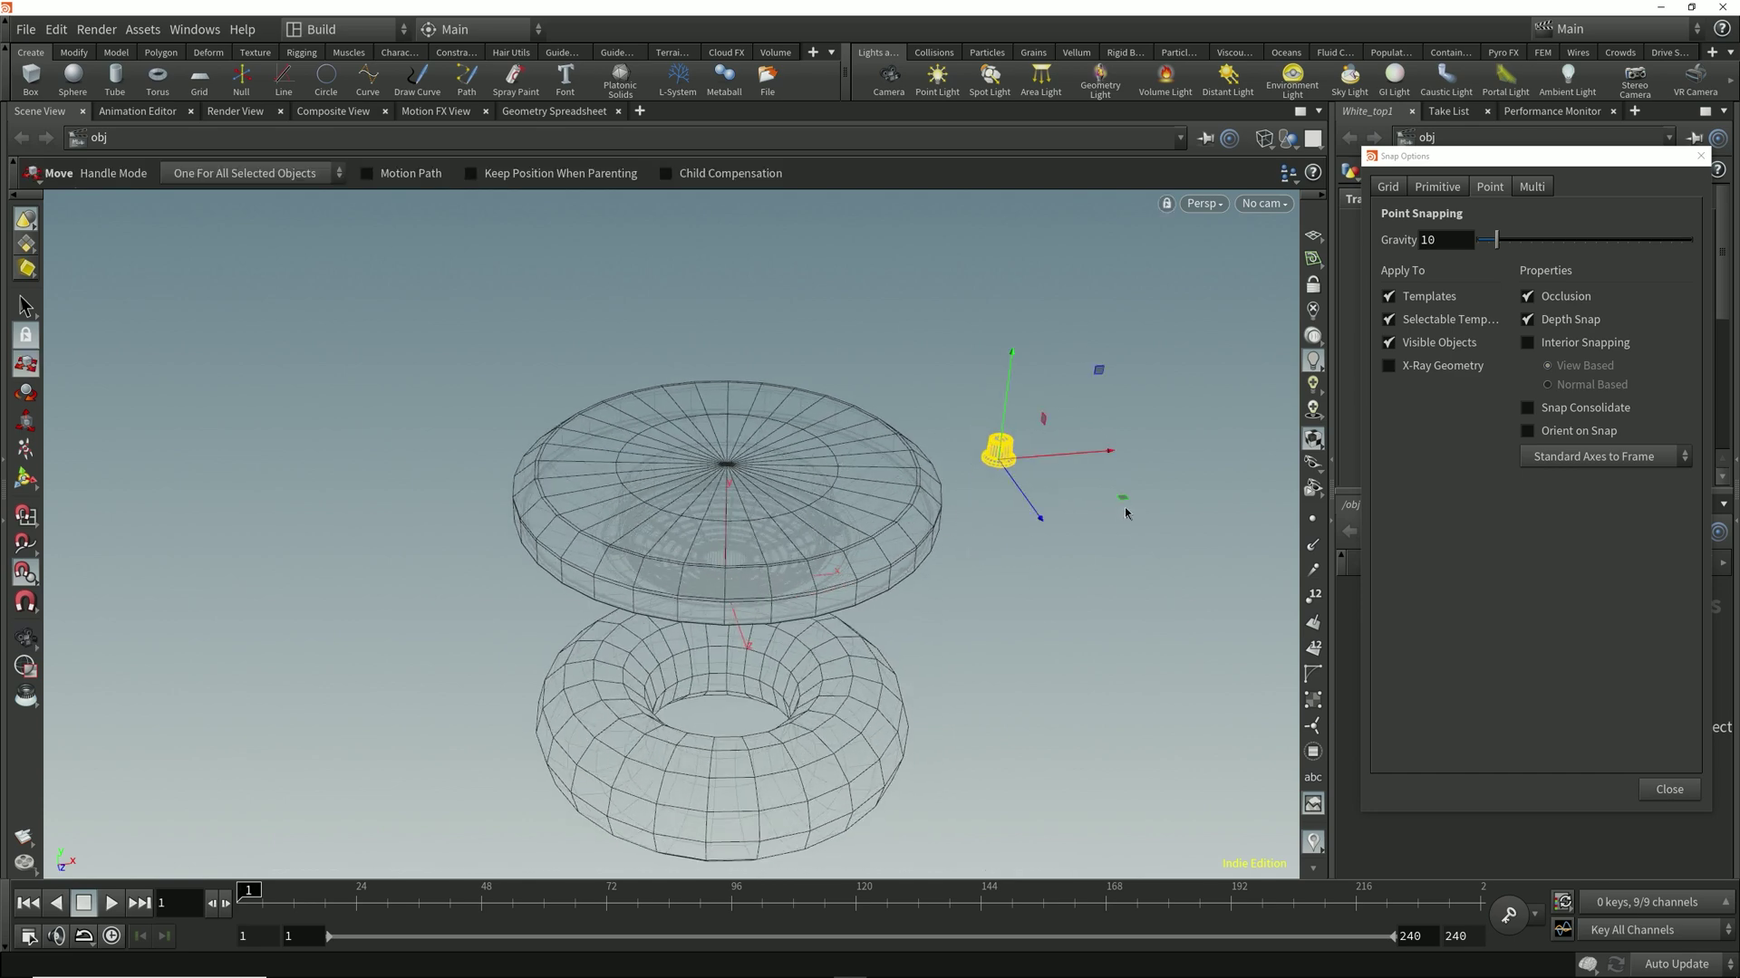
drag(997, 453, 766, 533)
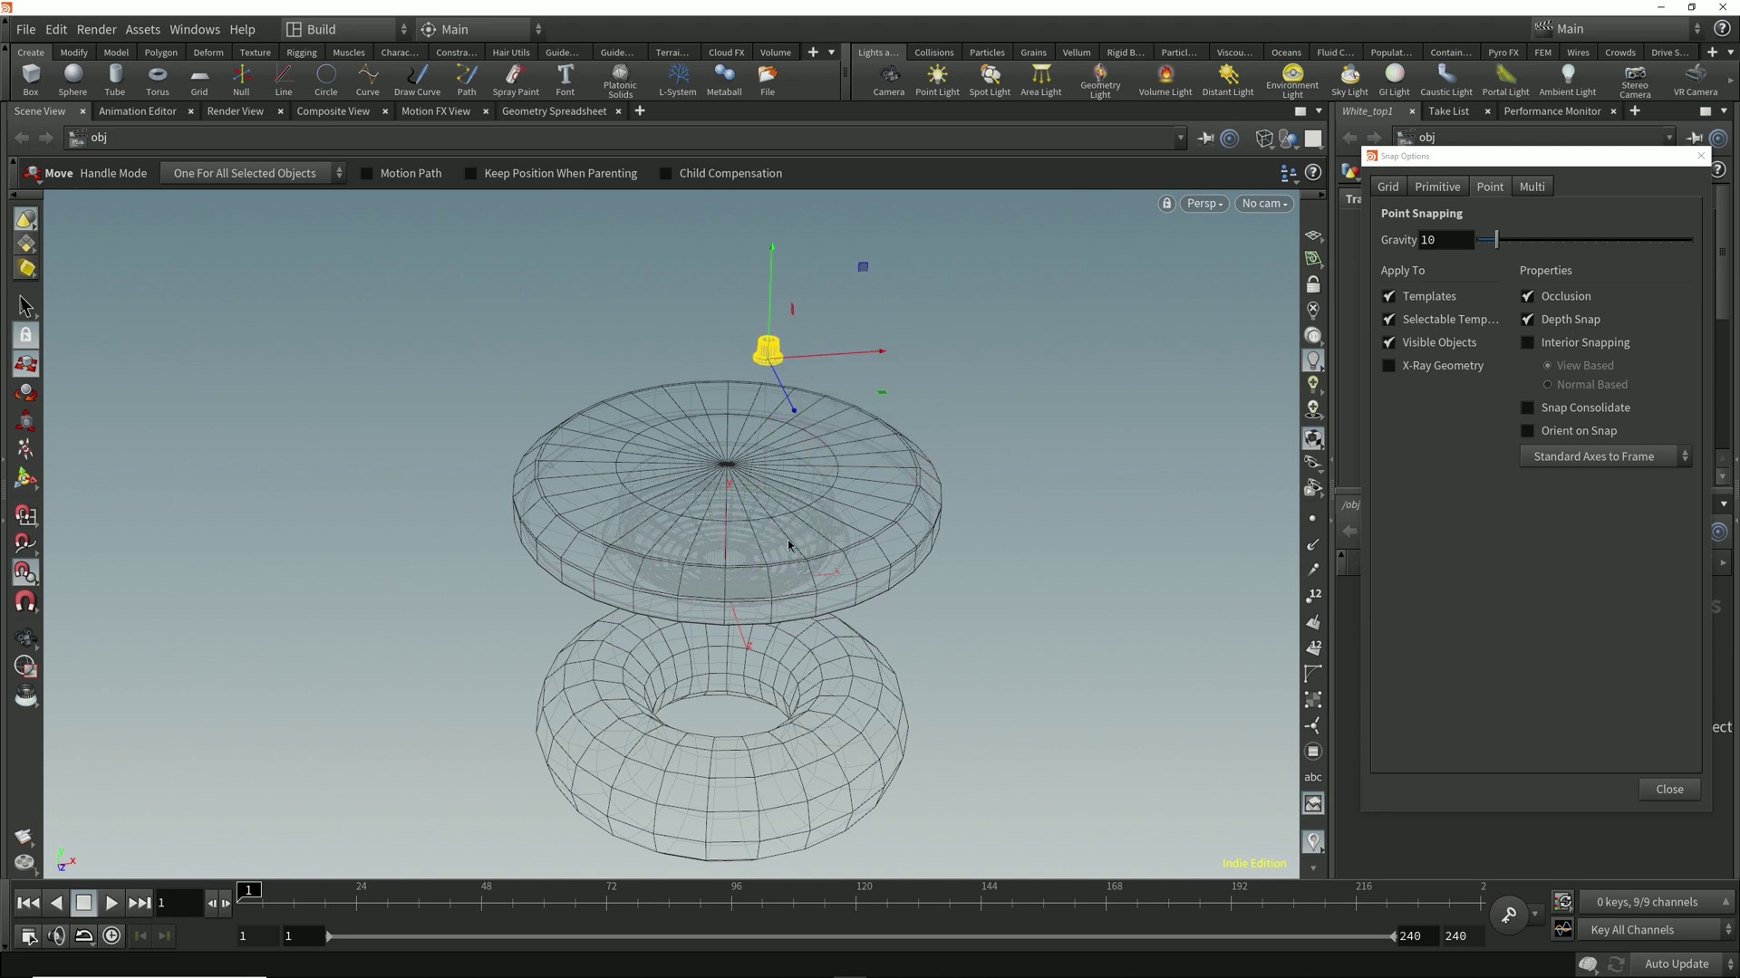